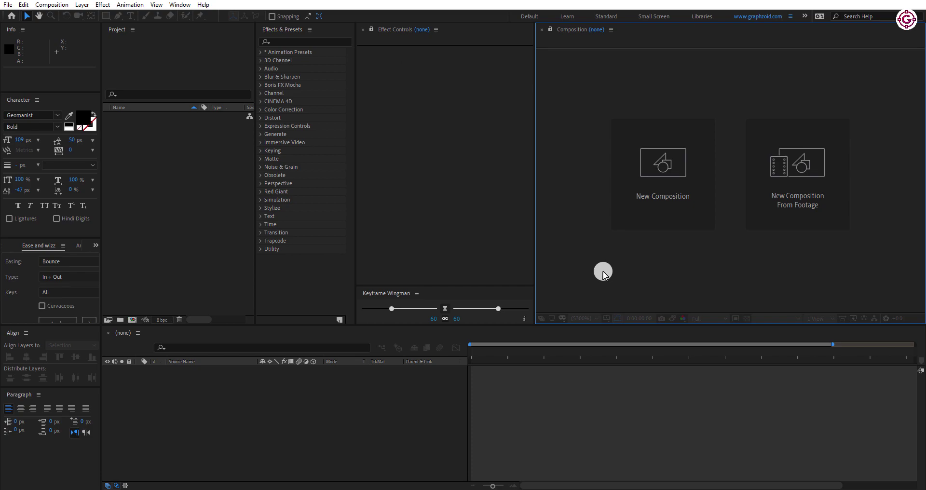
- Create a 1920×1080, 30 fps, 8-second composition named 'Energizer Logo Reveal'
click(660, 211)
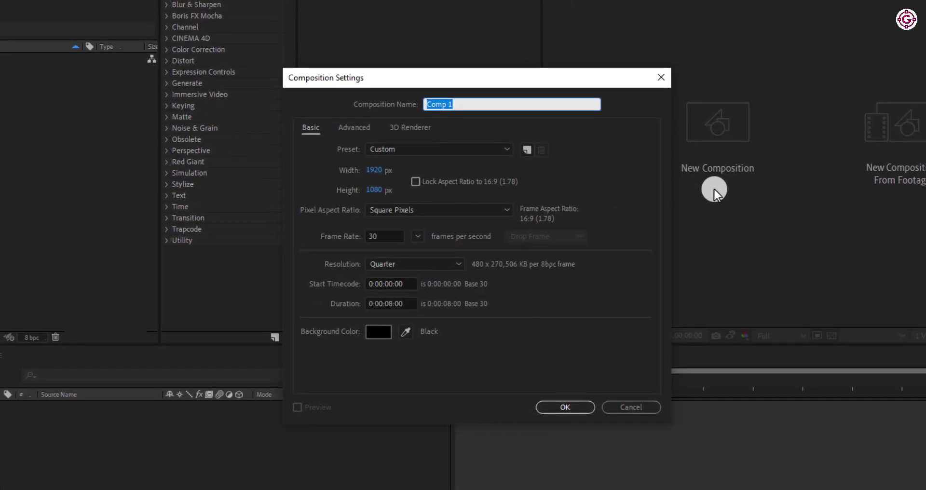
text(Energizer Logo Reveal)
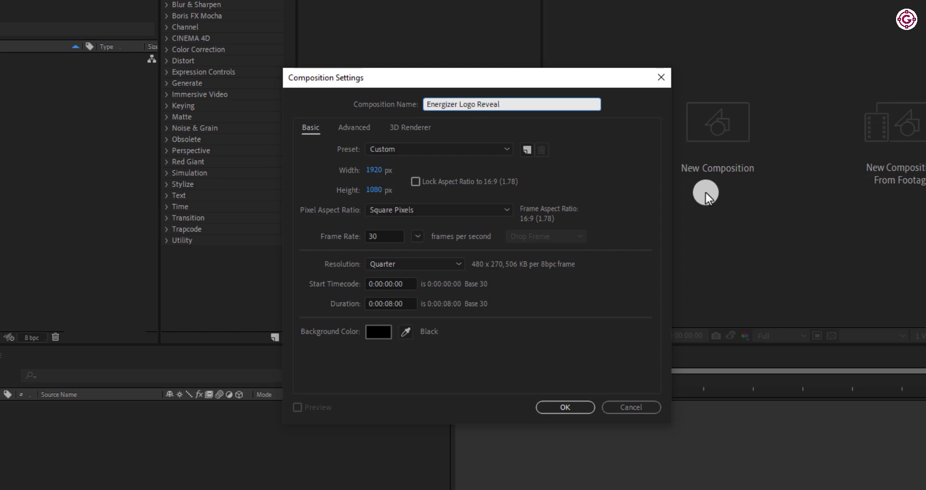
click(400, 182)
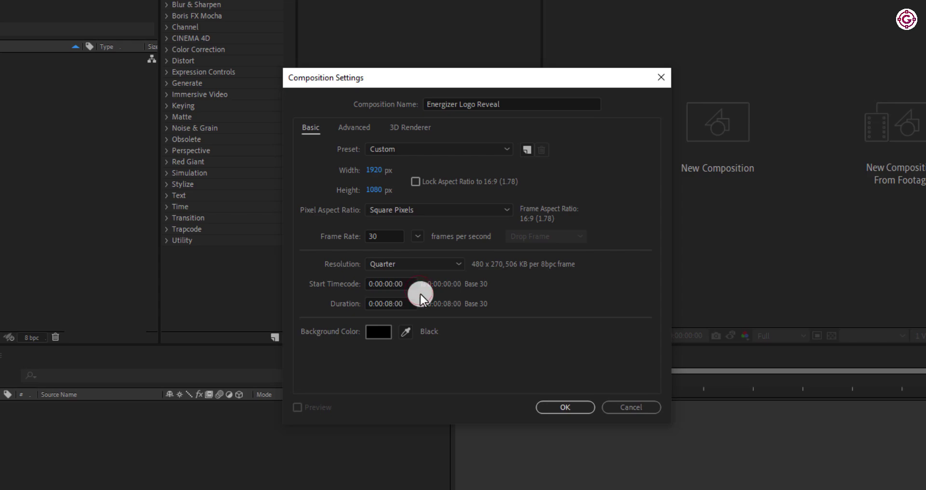
click(557, 406)
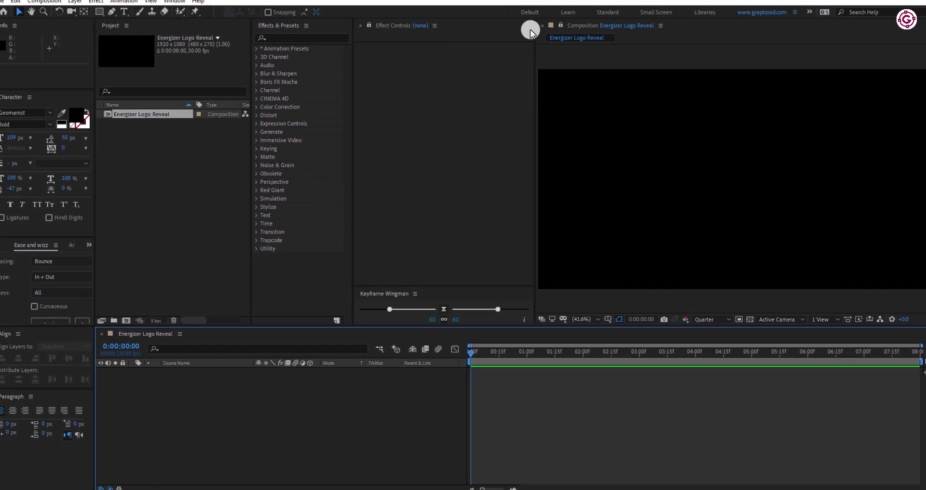
click(449, 156)
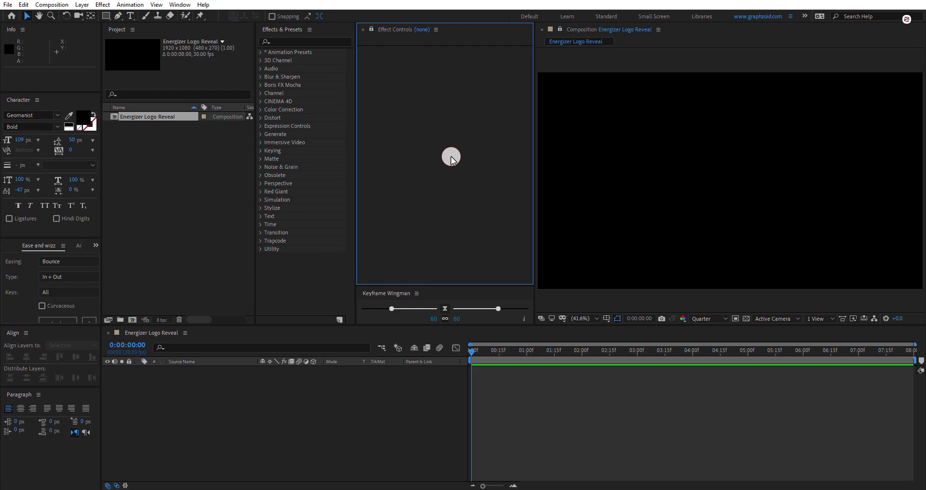
- Import audio.wav, background.png and Logo.png from Explorer into the Project panel
click(356, 372)
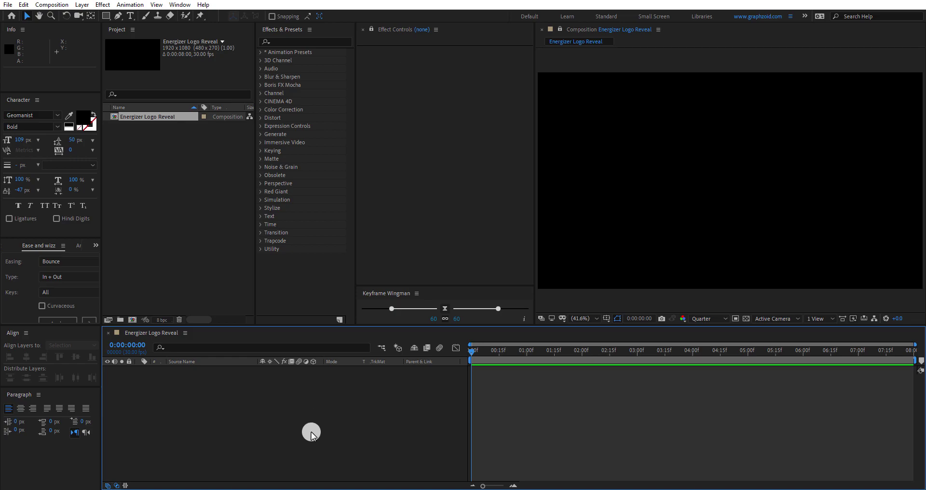
click(279, 484)
drag(202, 192, 201, 239)
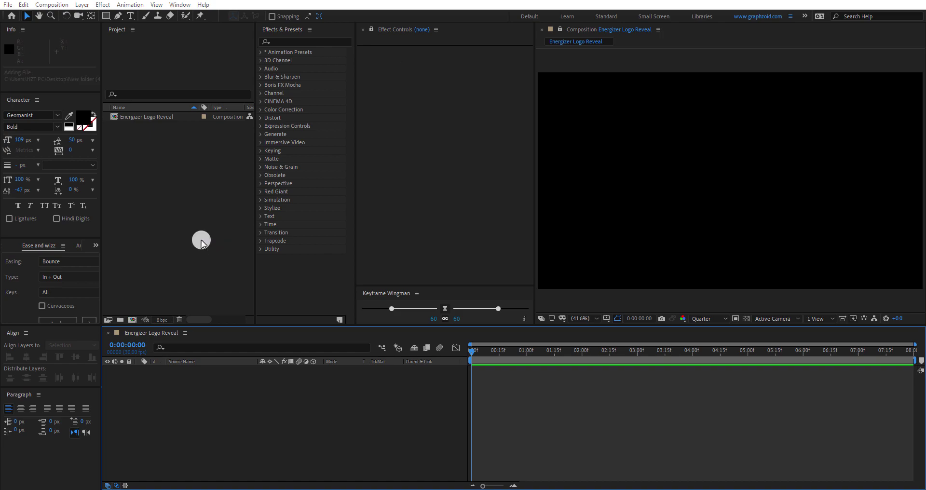
- Add Logo.png to the composition timeline and scale it to 42%
click(149, 192)
drag(136, 145, 182, 379)
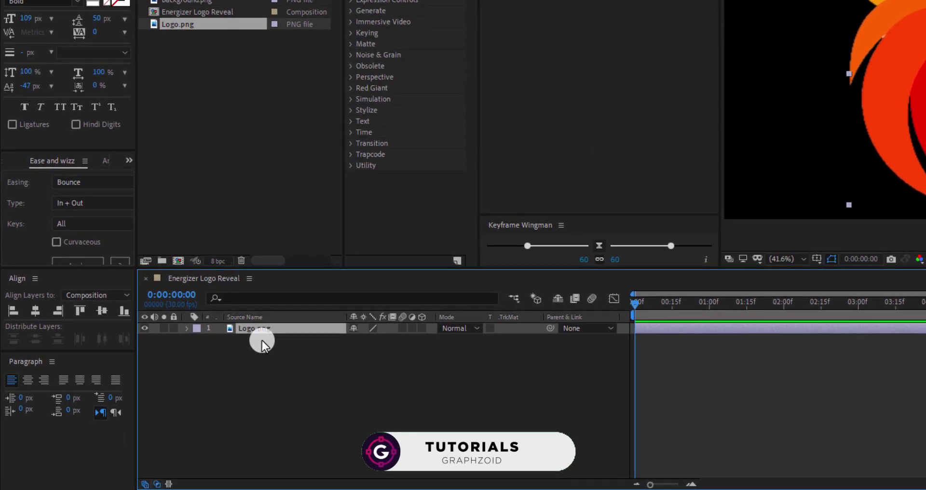
key(s)
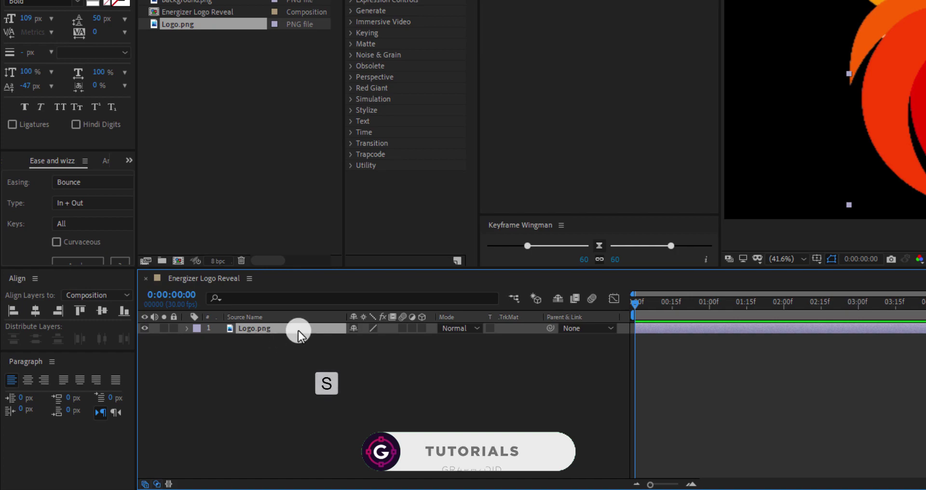
drag(375, 341, 356, 341)
click(192, 329)
click(187, 328)
- Pre-compose the logo layer as 'Logo' with all attributes moved, then preview from the start
right_click(276, 334)
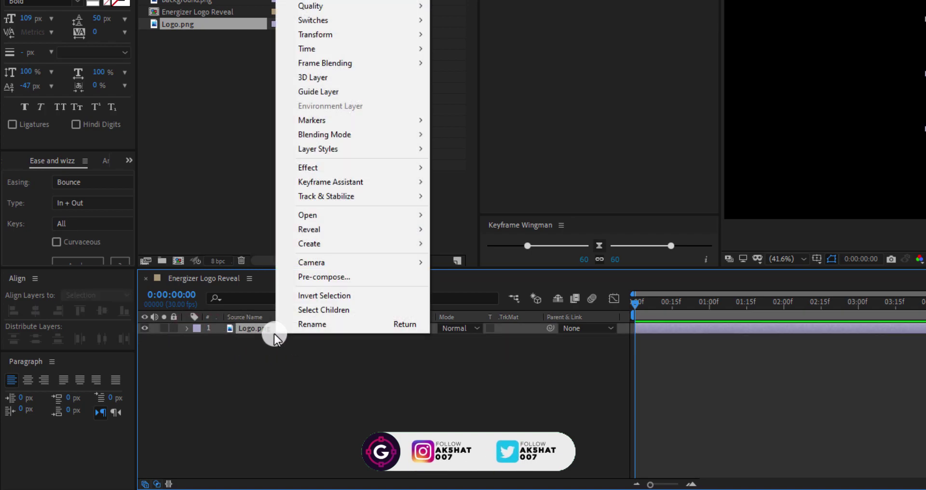
click(326, 278)
text(Logo)
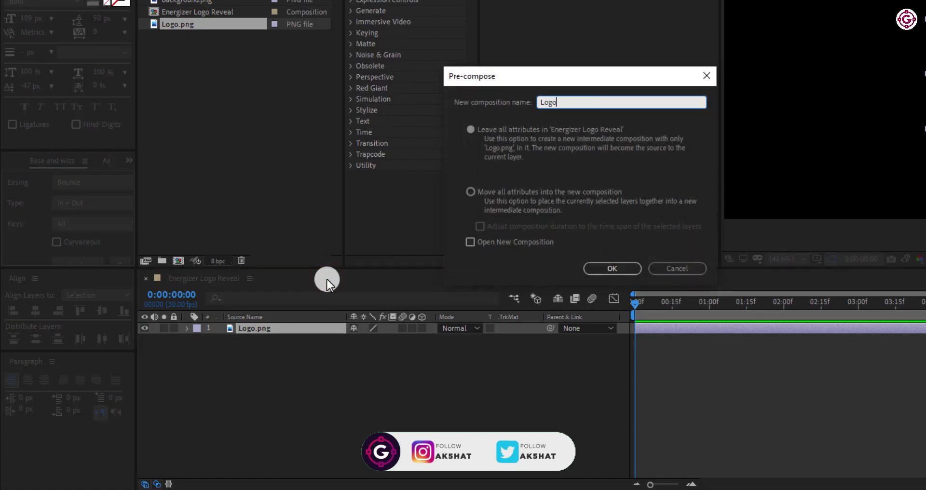
click(470, 193)
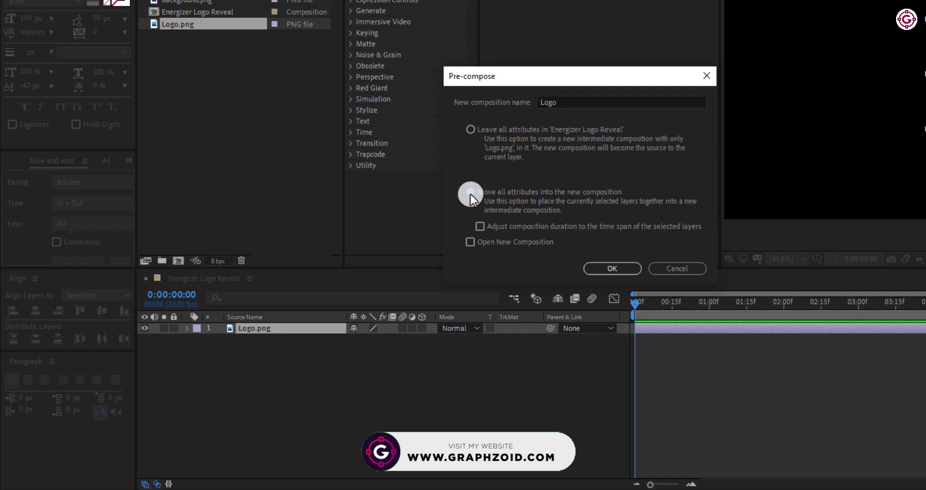
click(612, 268)
drag(709, 306, 636, 311)
key(space)
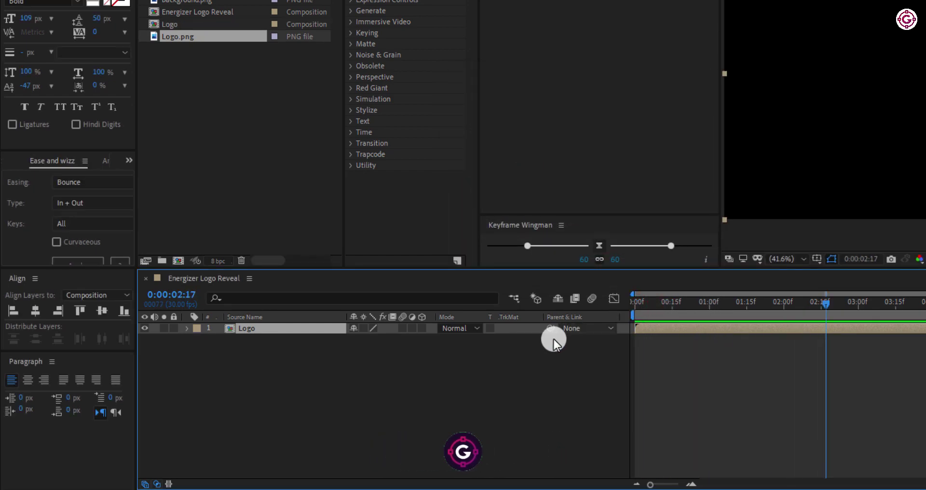
- Add a new solid layer named 'Fractal'
right_click(345, 381)
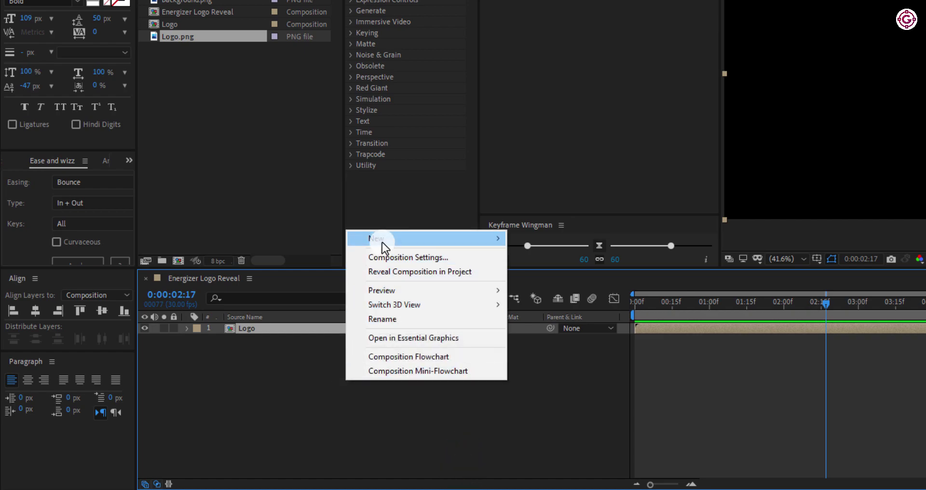
mouse_move(384, 244)
click(535, 268)
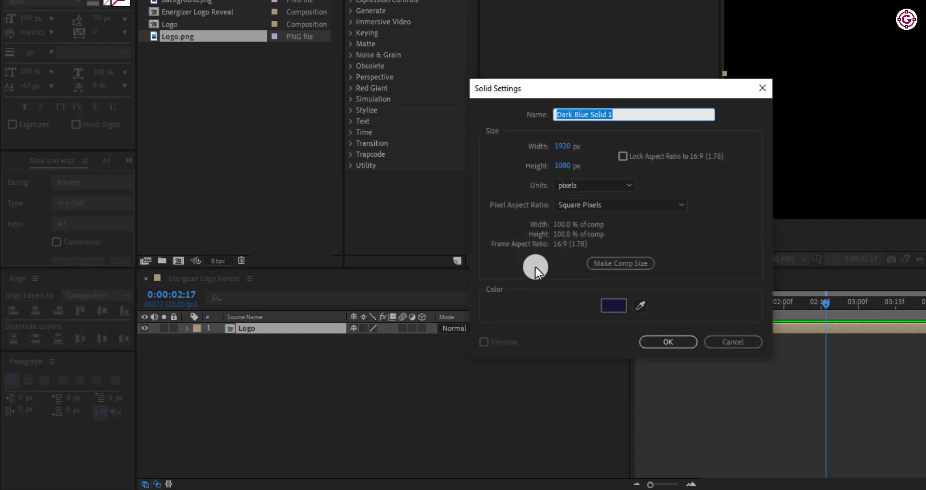
text(Fractal)
key(Return)
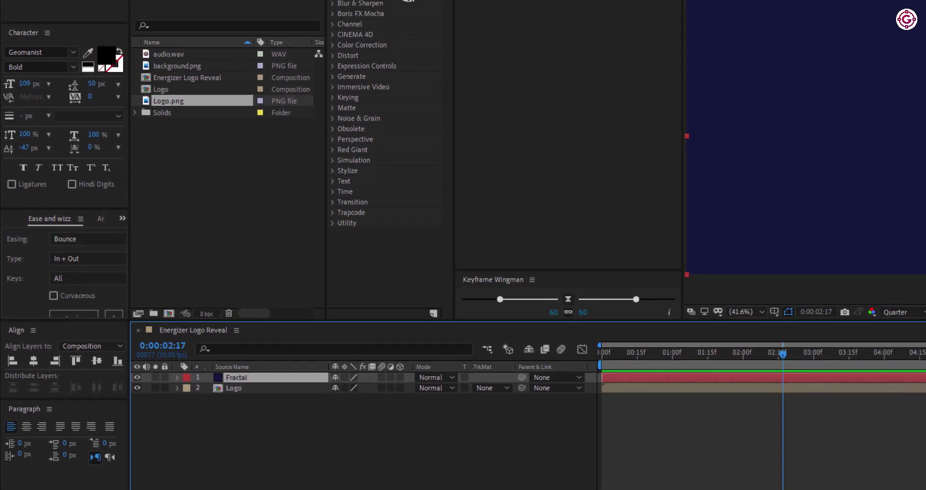
- Apply Fractal Noise to the Fractal solid with Contrast 500 and Brightness -400
click(393, 23)
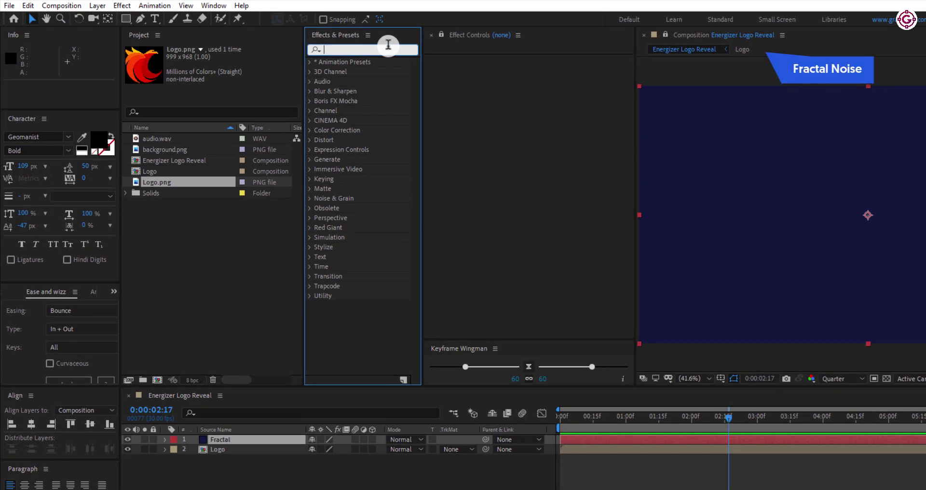
text(fractal)
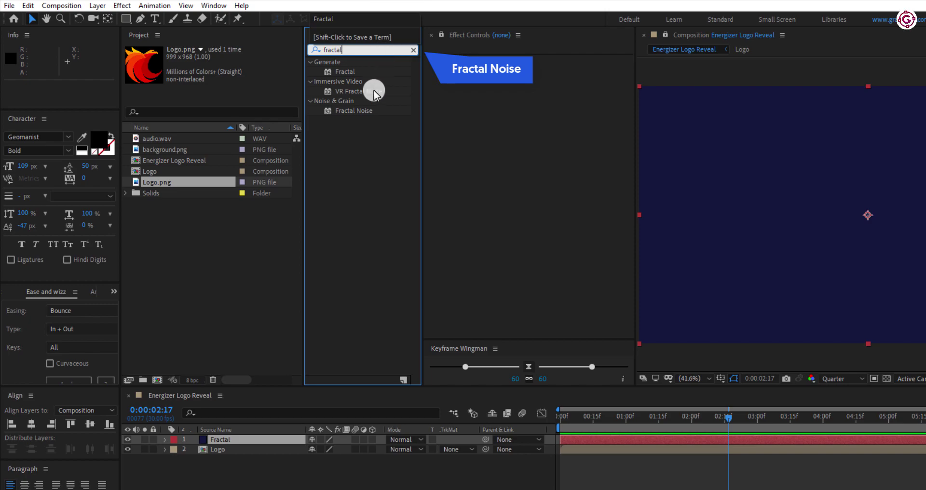
drag(352, 110, 248, 440)
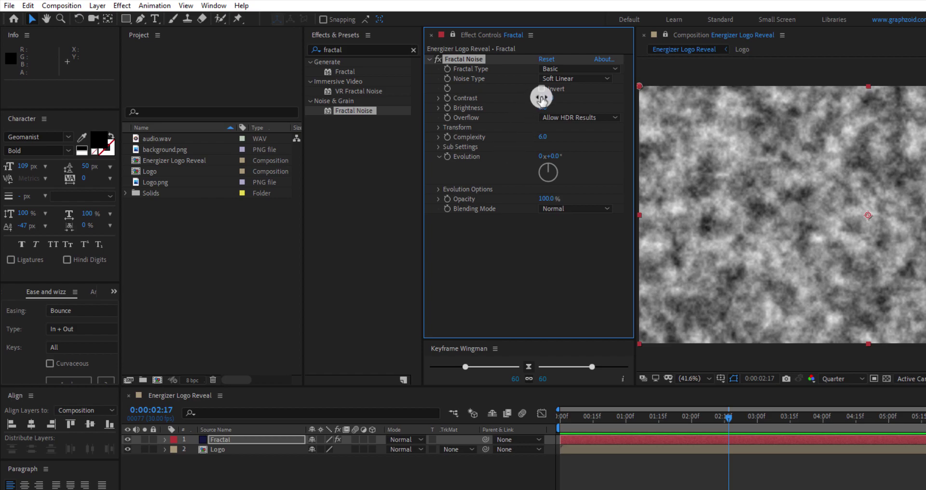
click(541, 98)
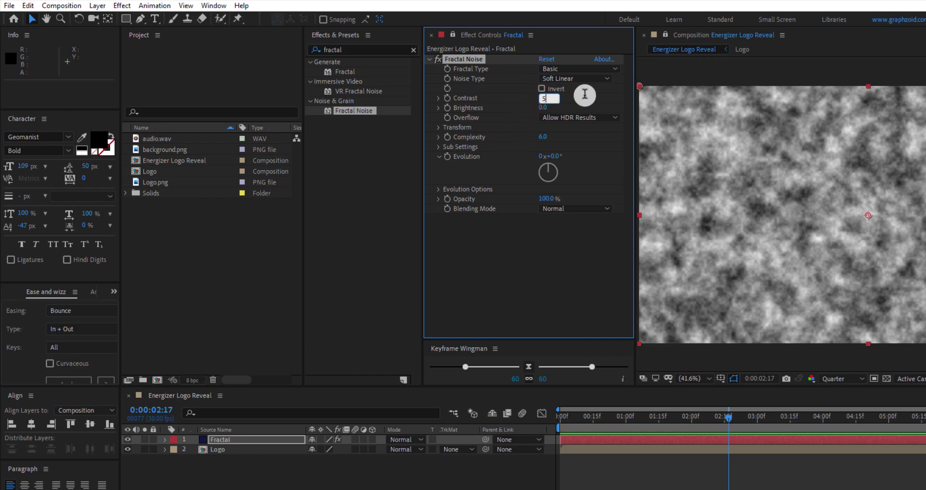
key(Return)
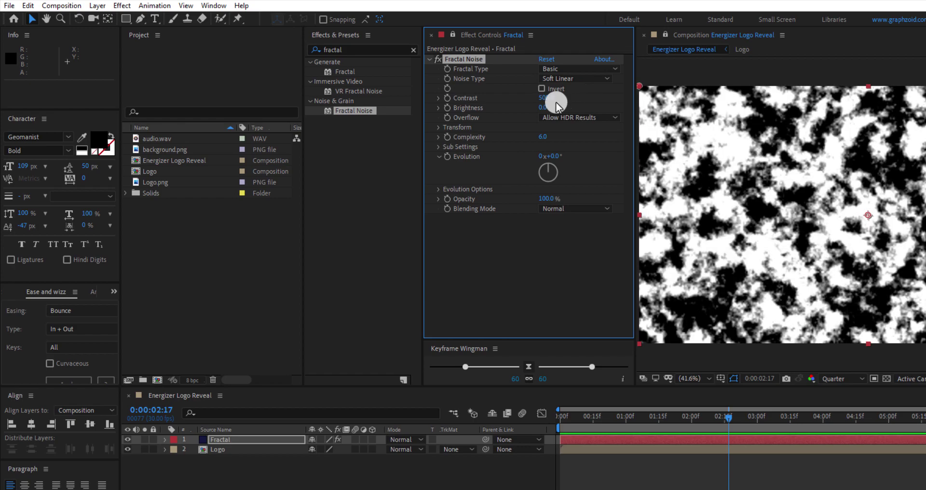
click(542, 107)
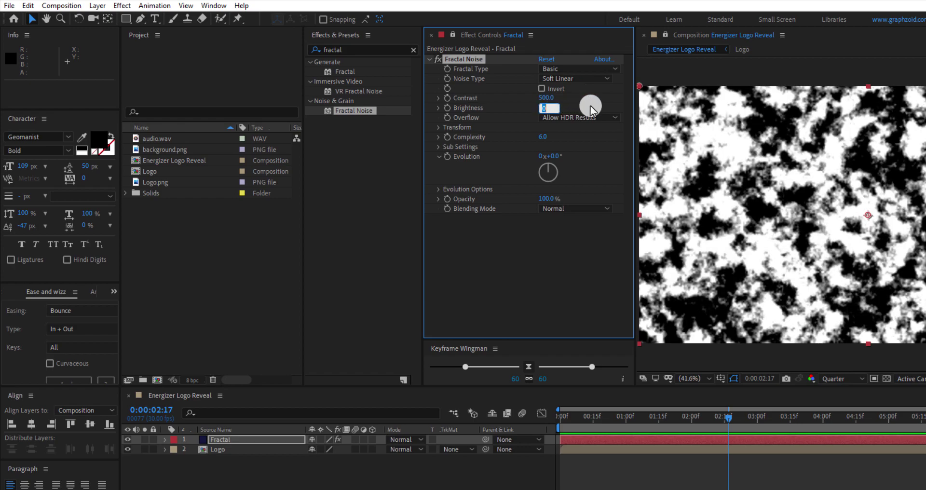
text(-400)
key(Return)
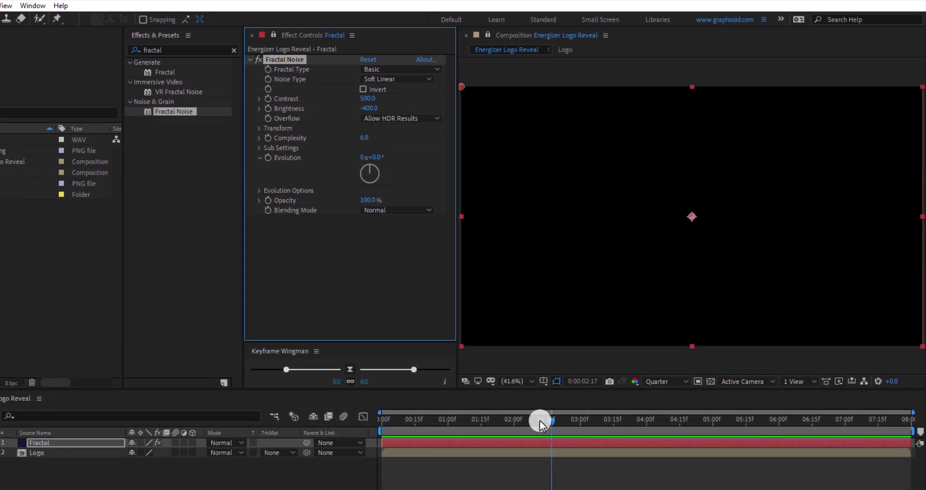
- Keyframe Brightness at -400 at 0 seconds and 300 at 7 seconds
drag(645, 420, 590, 430)
drag(486, 430, 379, 442)
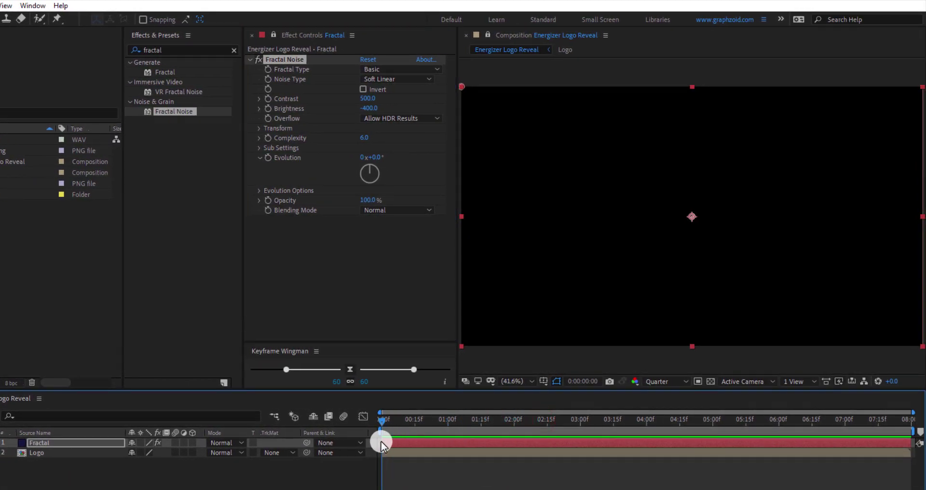
click(268, 108)
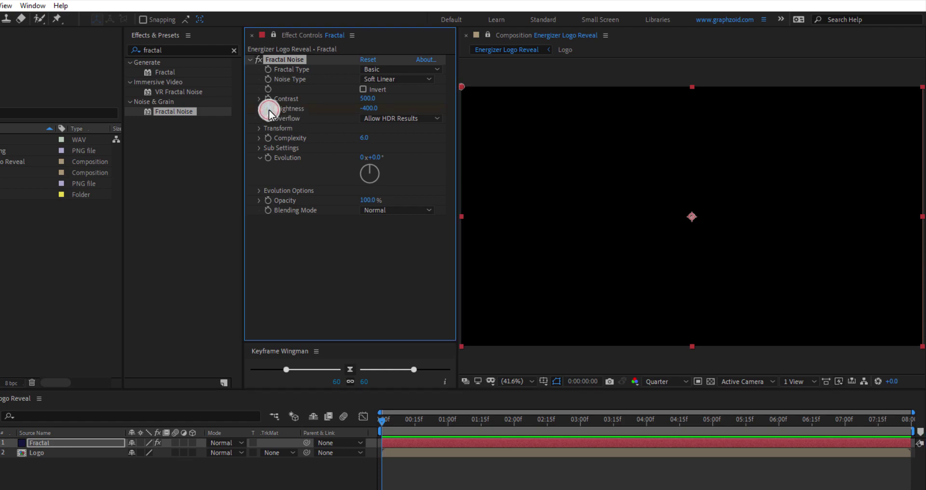
click(844, 421)
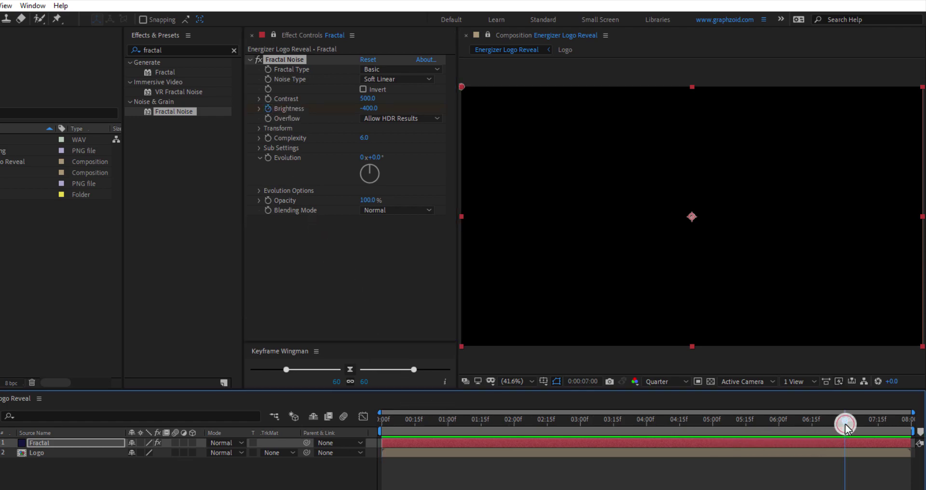
click(373, 108)
text(300)
key(Return)
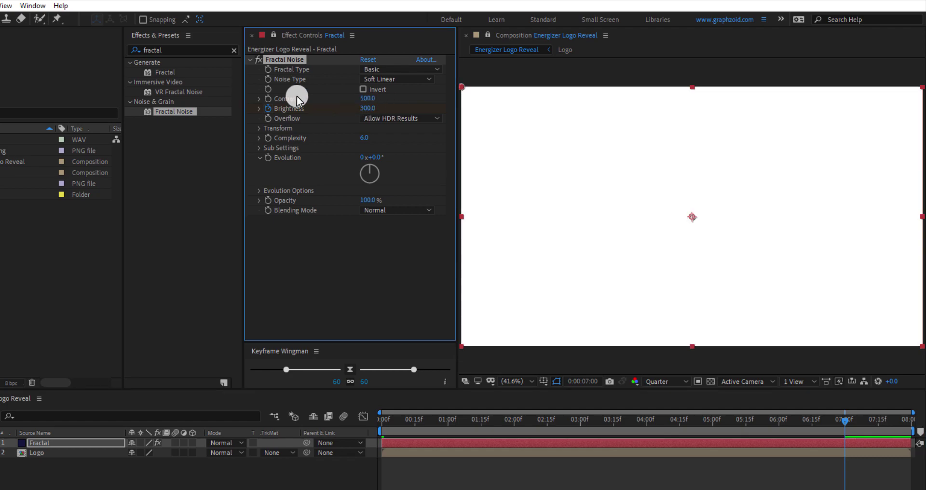
- Apply Find Edges to the Fractal layer with Invert enabled
click(233, 50)
click(226, 49)
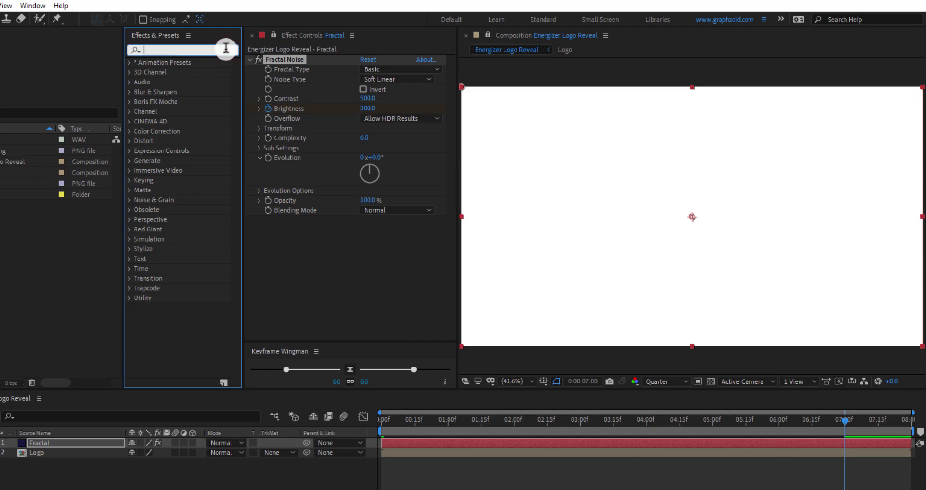
text(find ed)
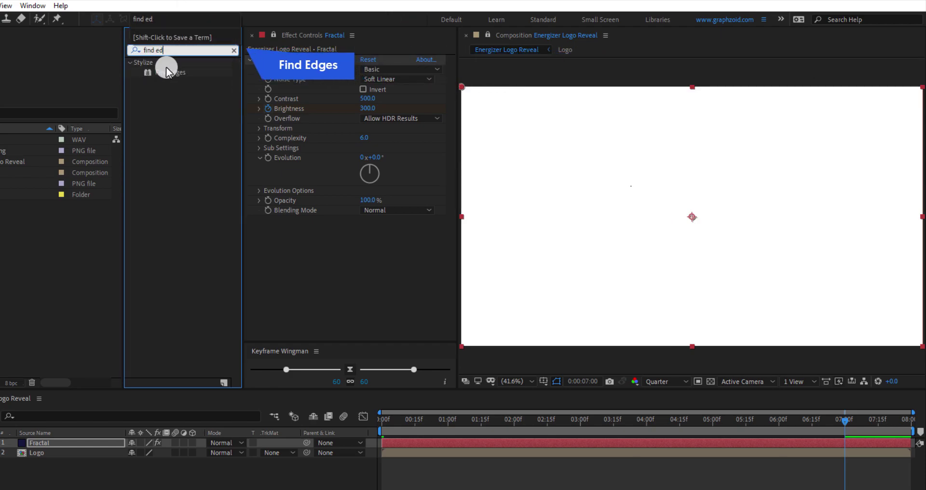
drag(169, 72, 294, 259)
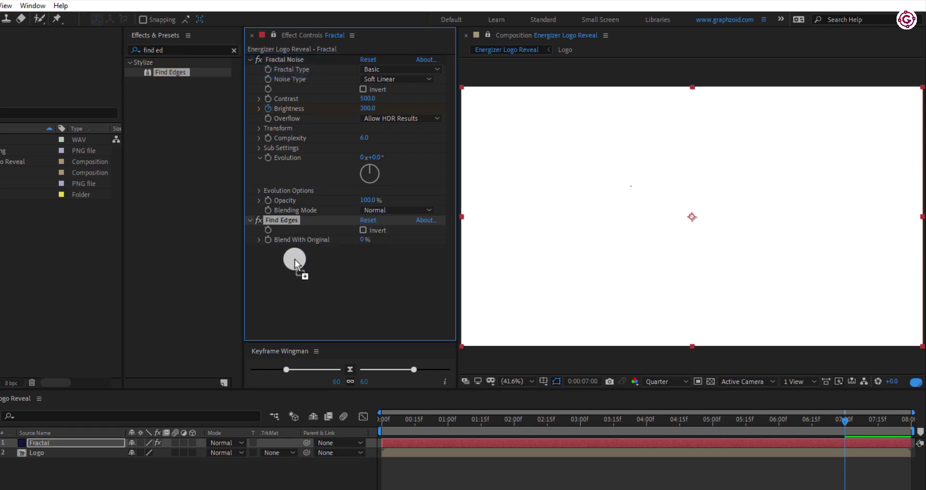
click(362, 230)
drag(441, 420, 485, 419)
- Use Fractal as the Luma track matte for Logo and scrub to check the reveal
click(604, 393)
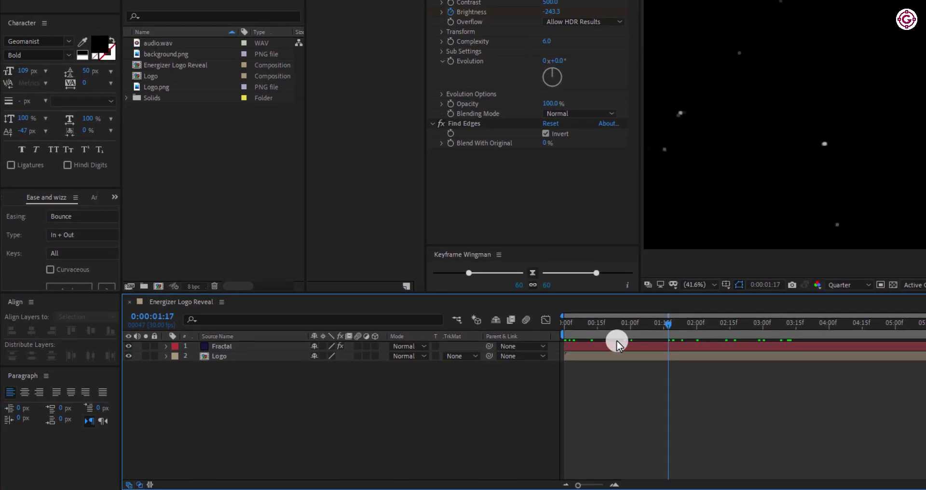
click(469, 360)
click(477, 413)
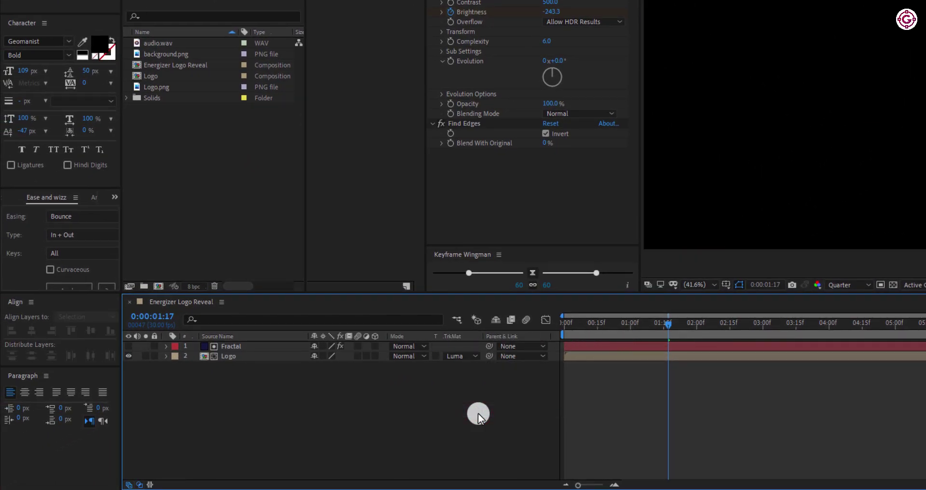
drag(598, 331, 563, 348)
drag(277, 352, 268, 347)
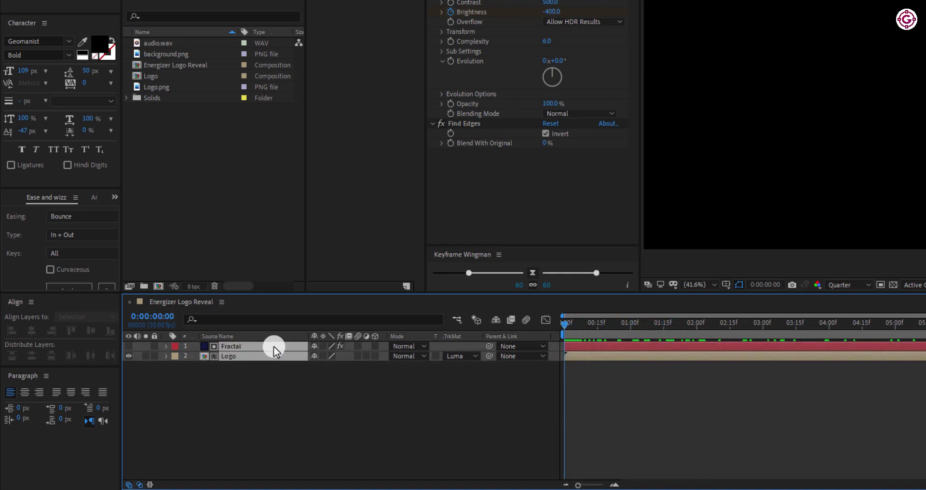
- Duplicate the Fractal and Logo layers and pre-compose the copies as 'Emitter'
key(ctrl+d)
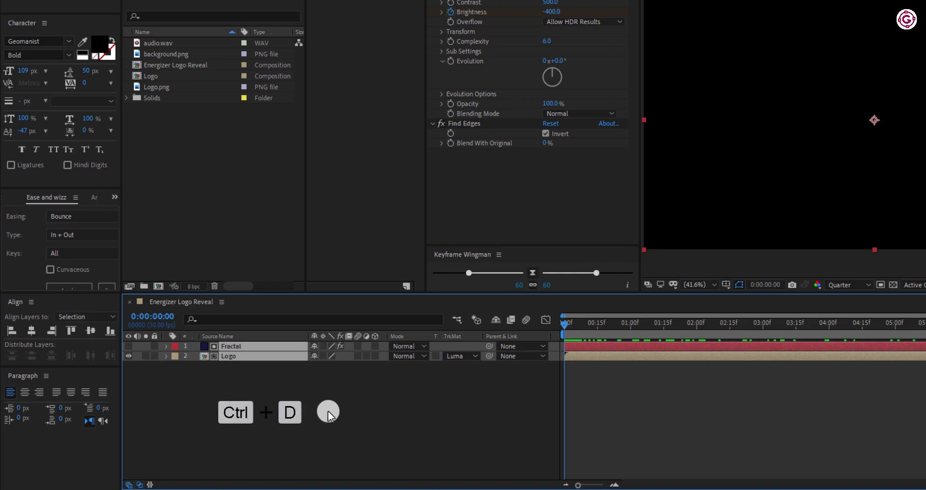
right_click(274, 358)
click(310, 303)
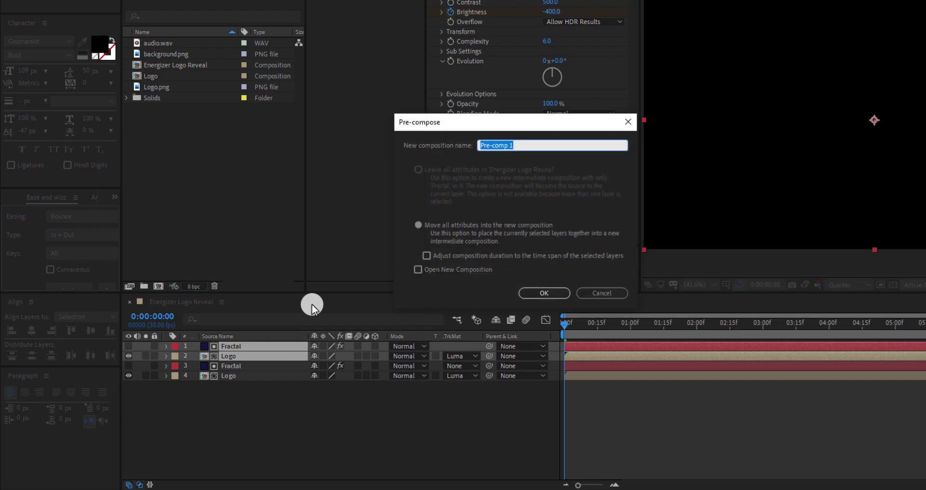
text(Emitter)
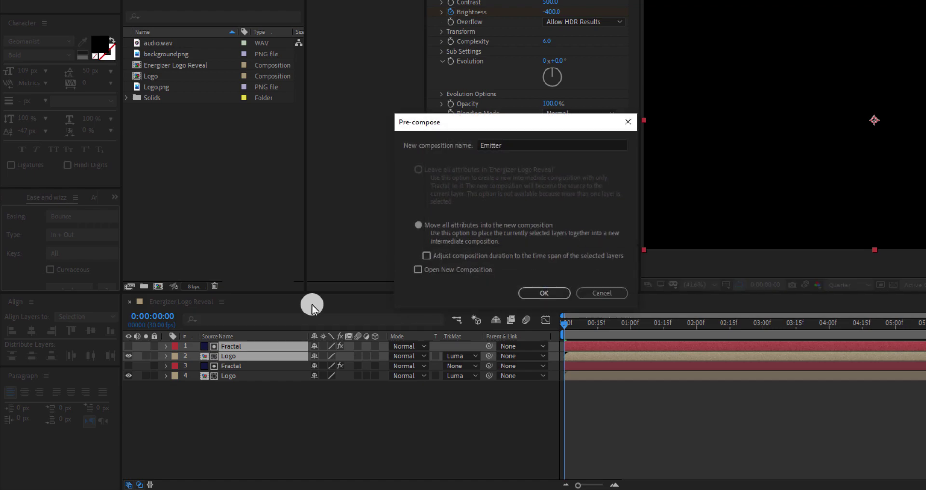
key(Return)
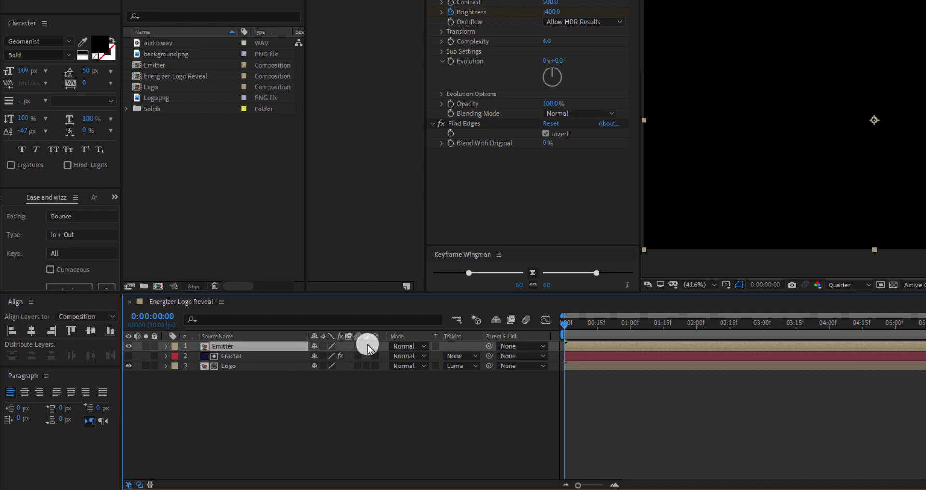
- Make the Emitter, Fractal and Logo layers 3D and delete Find Edges from Fractal
drag(374, 346, 373, 366)
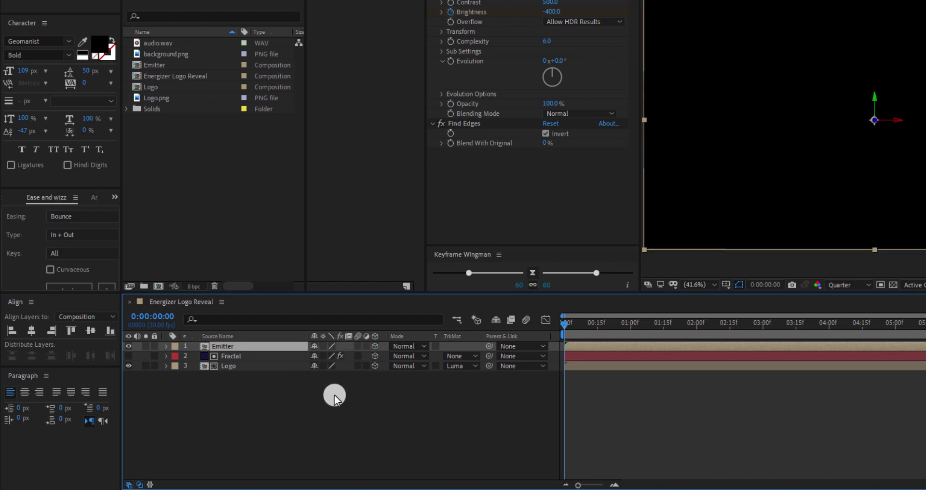
click(280, 356)
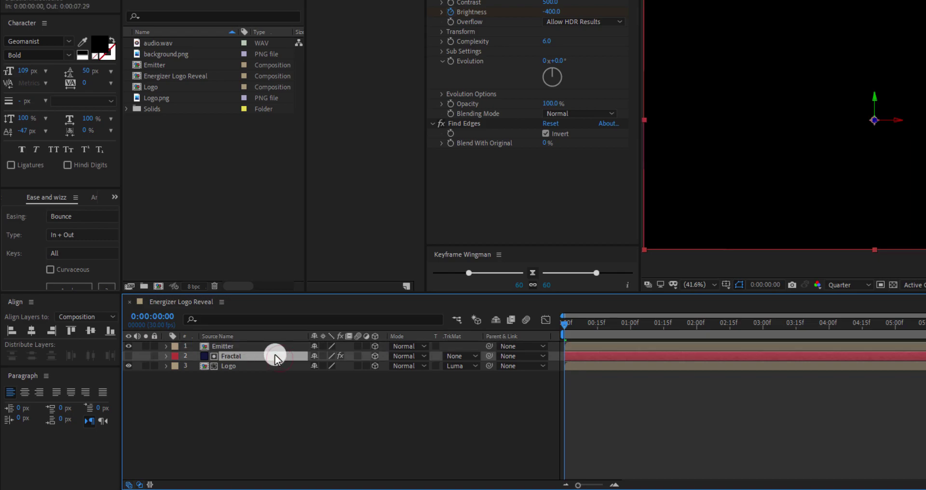
click(466, 124)
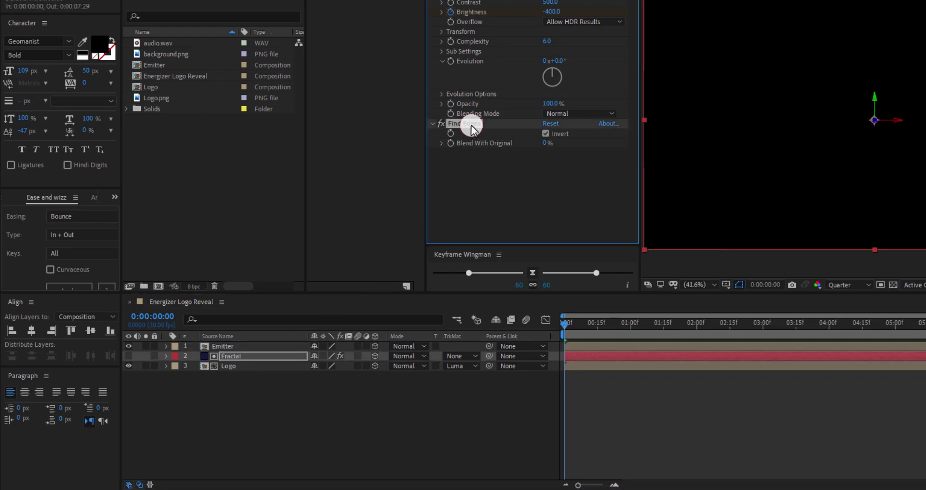
key(Delete)
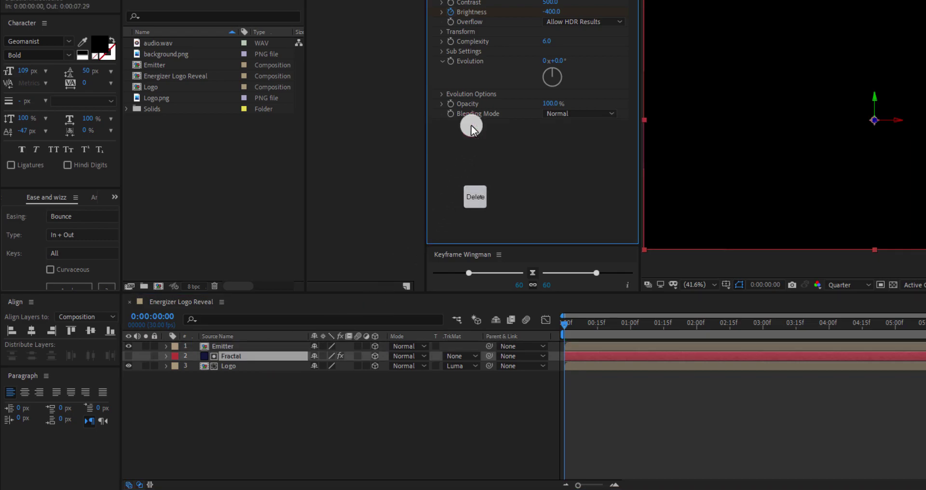
click(401, 381)
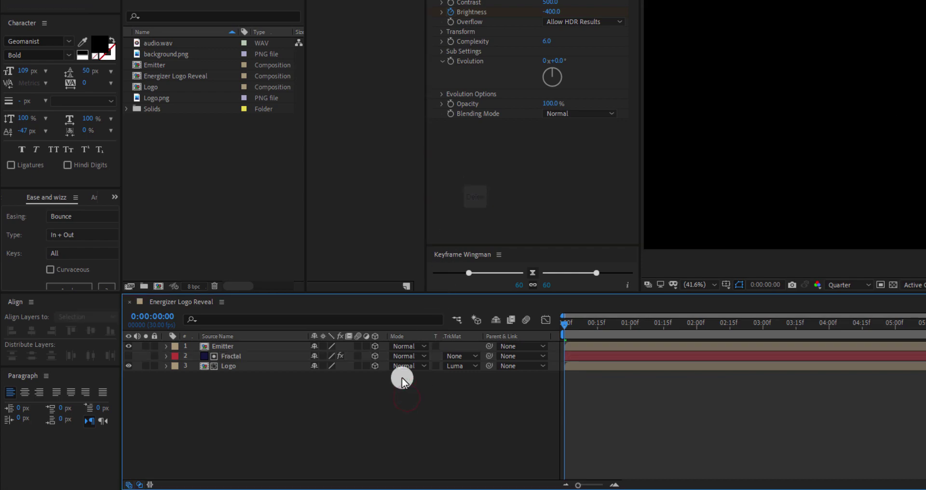
- Create a new full-frame 1920×1080 solid named 'Particles' in the comp
right_click(384, 424)
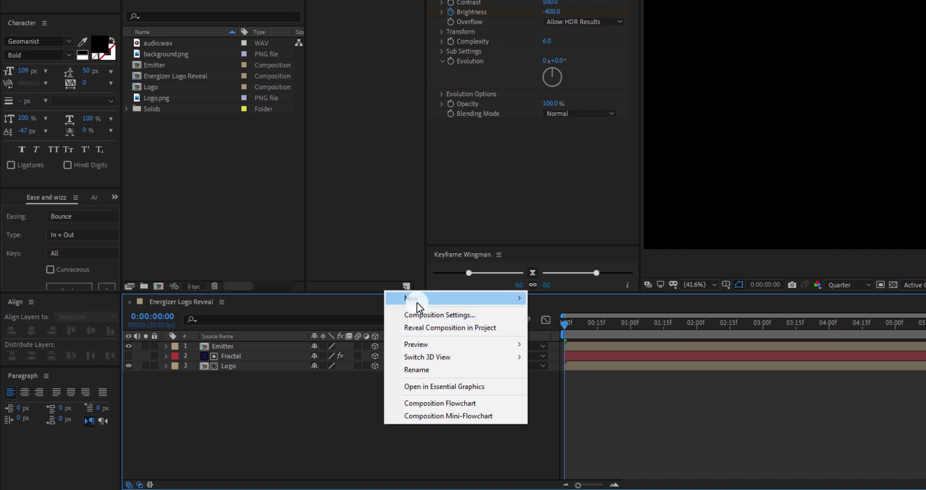
mouse_move(410, 298)
click(562, 327)
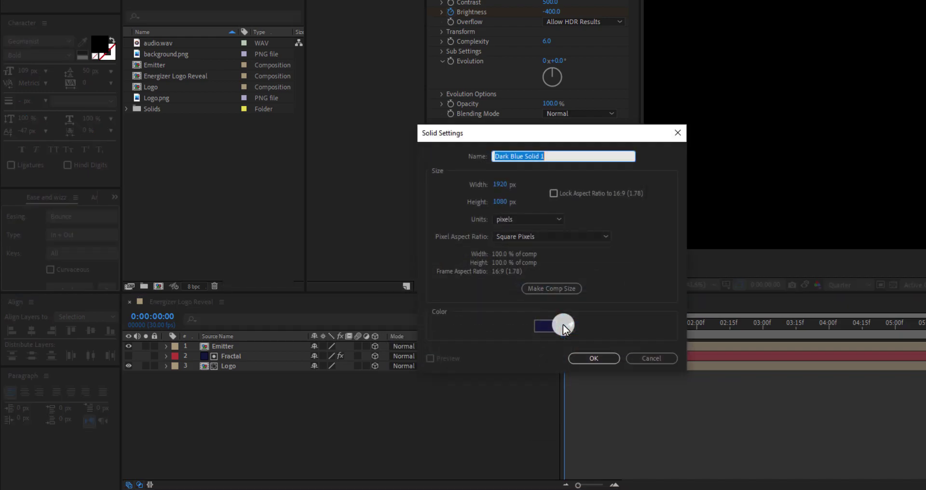
text(Particles)
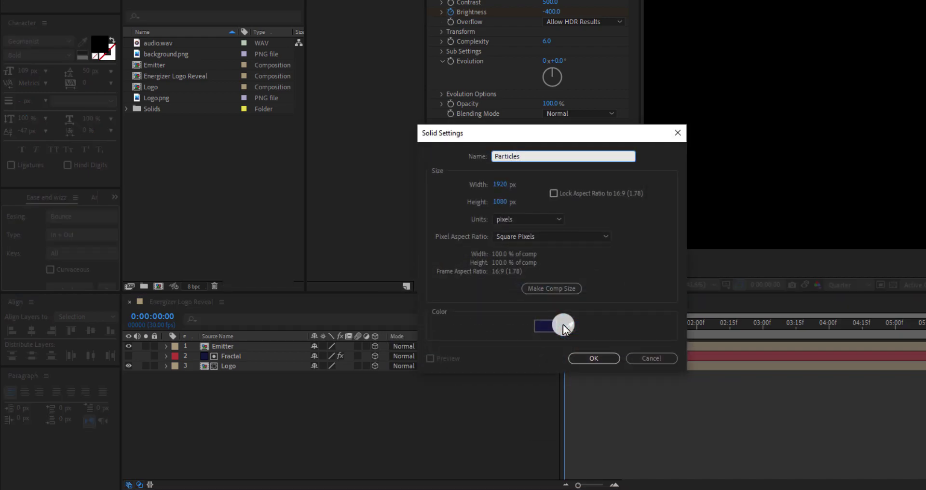
click(593, 359)
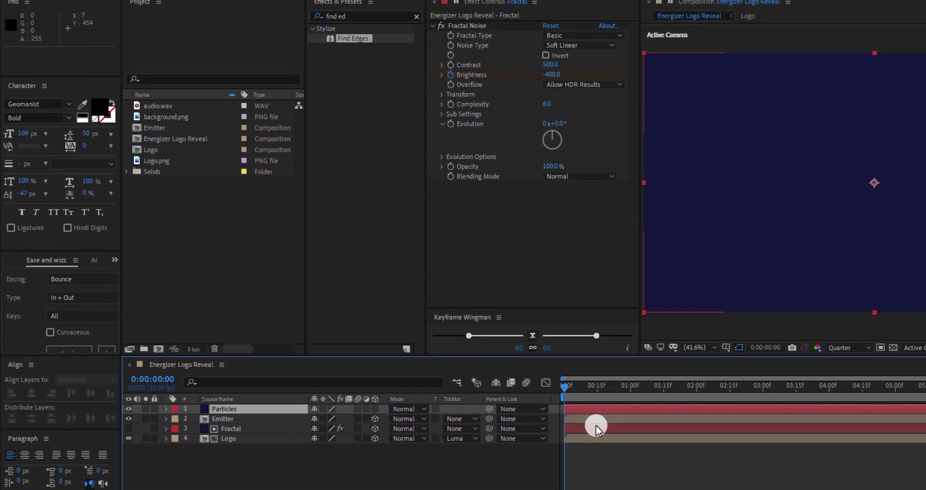
- Search 'particular' and apply Trapcode Particular to the Particles solid
click(416, 16)
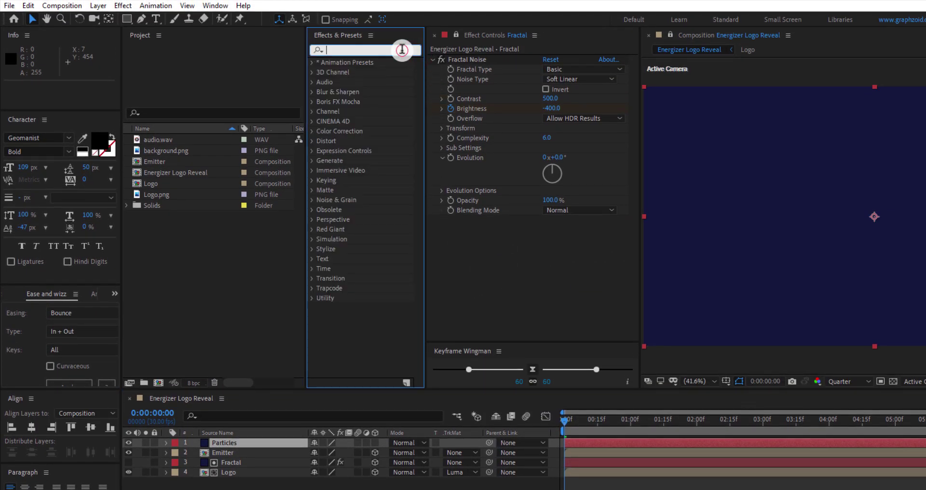
text(particu)
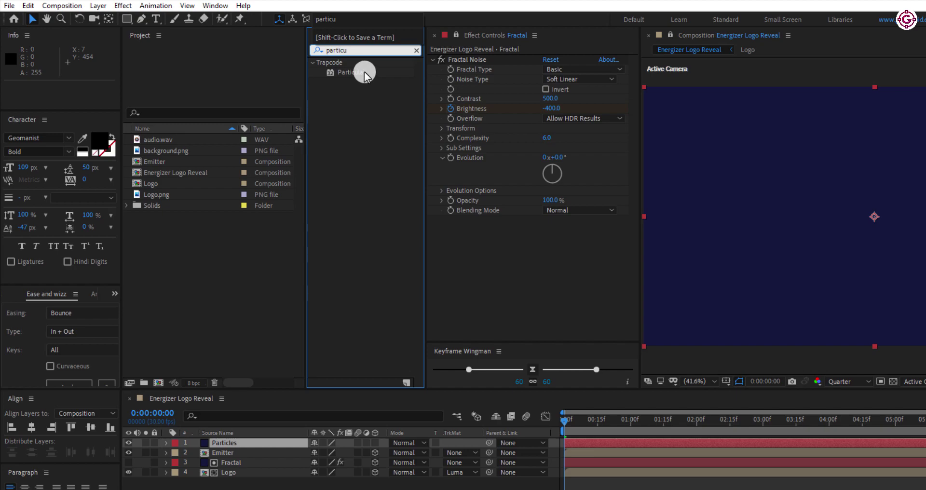
drag(359, 72, 269, 441)
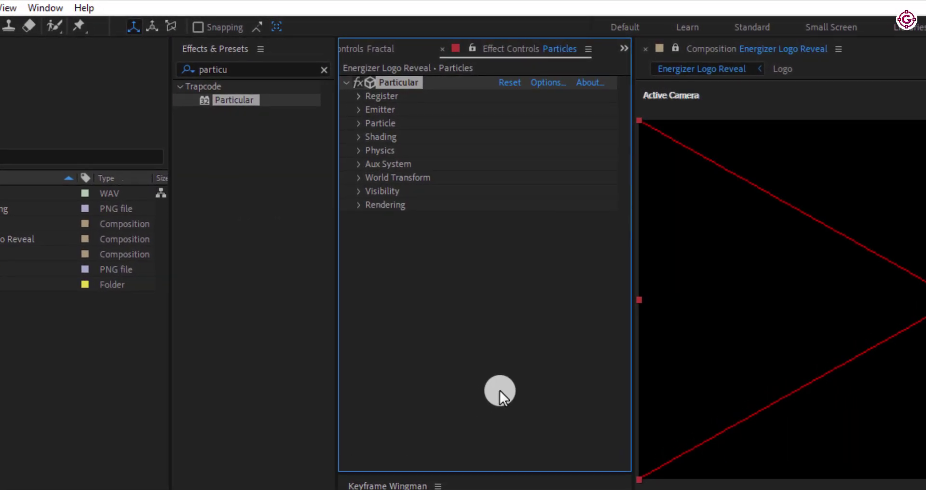
click(505, 388)
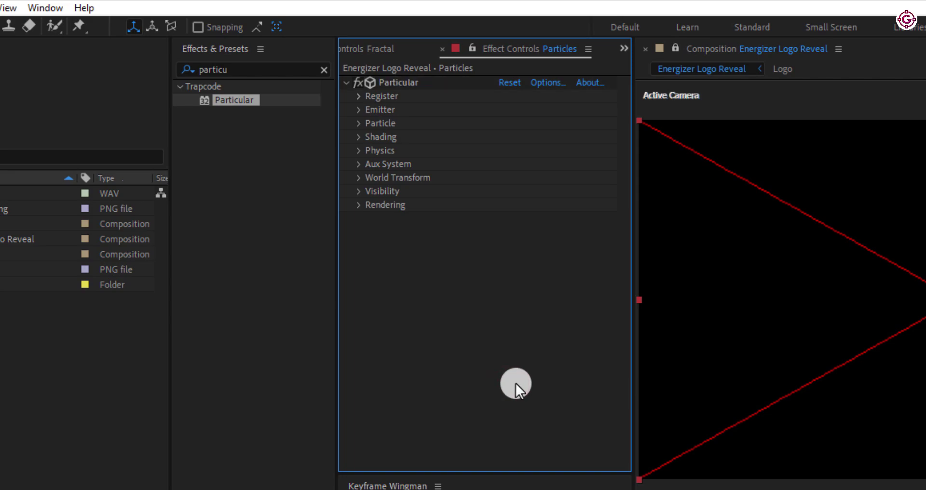
- Set Particular's Emitter Type to Layer, Particles/sec 1000000 and Velocity 0
click(360, 112)
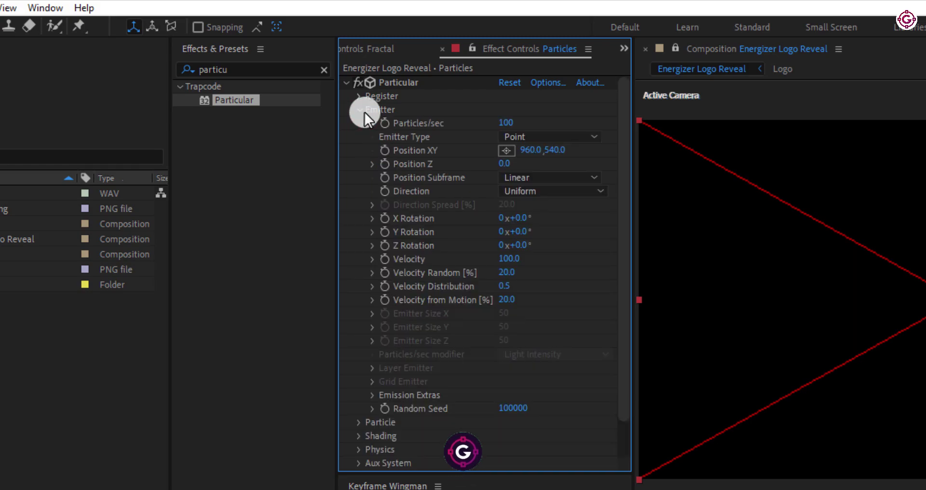
click(540, 137)
click(545, 239)
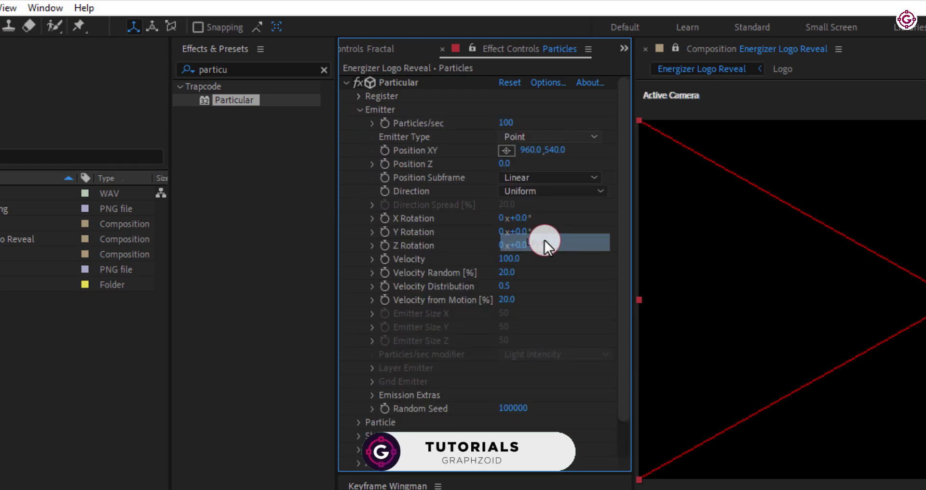
click(506, 122)
text(10000)
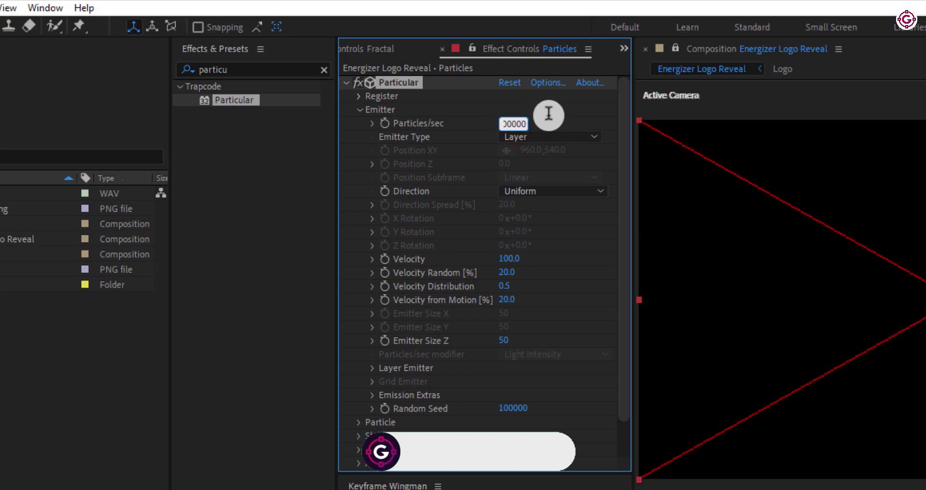
text(00)
key(Return)
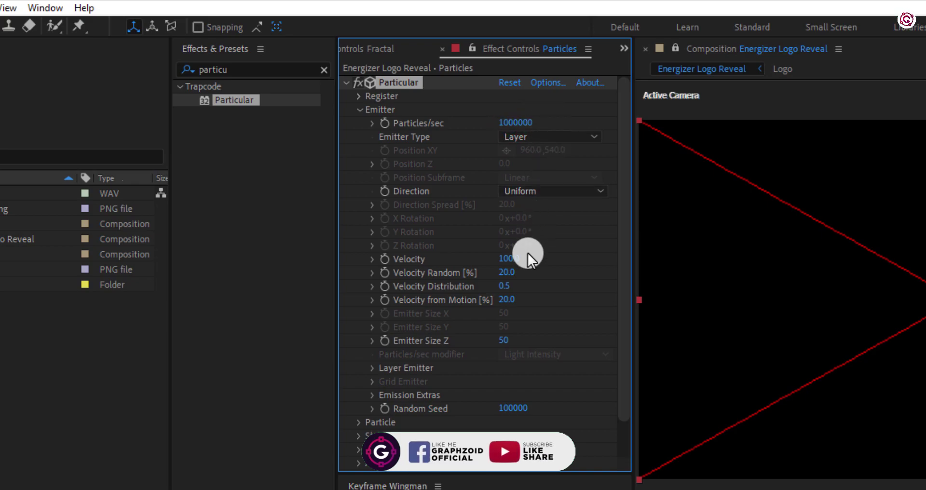
click(508, 258)
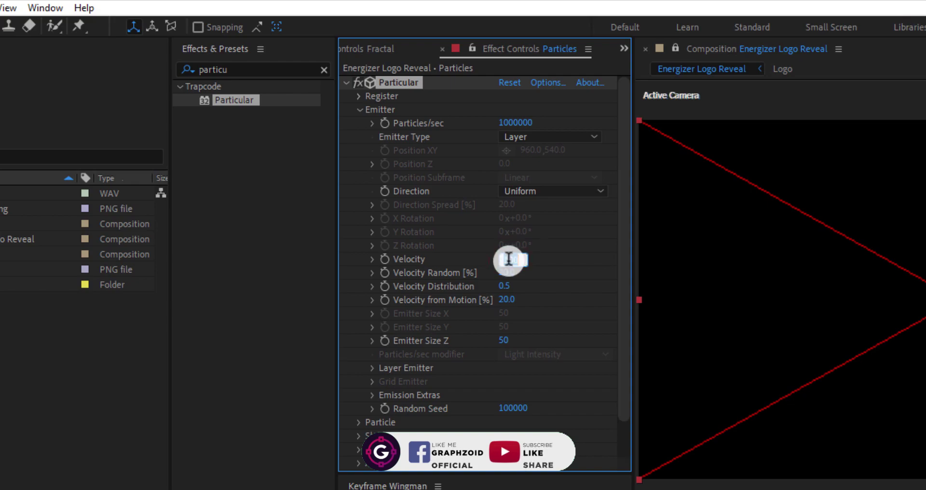
text(0)
key(Return)
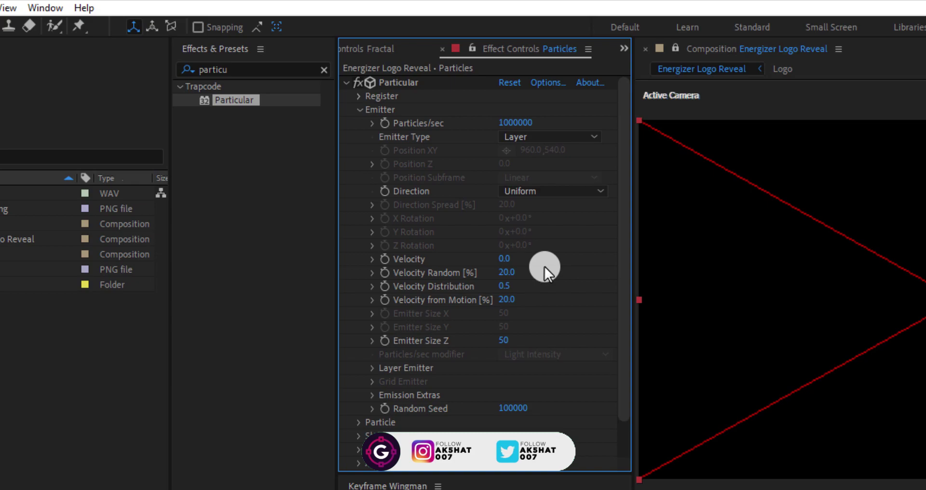
- Choose the Emitter layer as Layer Emitter source and set Perodicity Rnd to 100
click(371, 368)
click(507, 378)
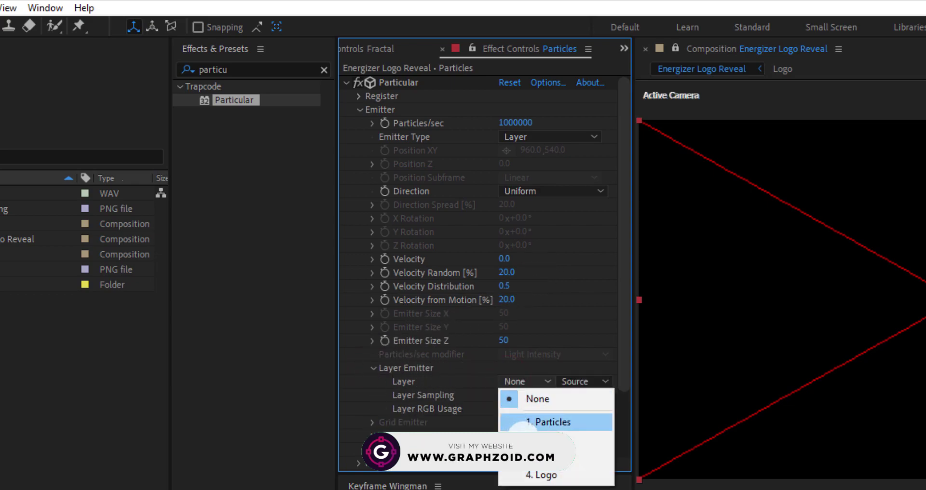
click(523, 434)
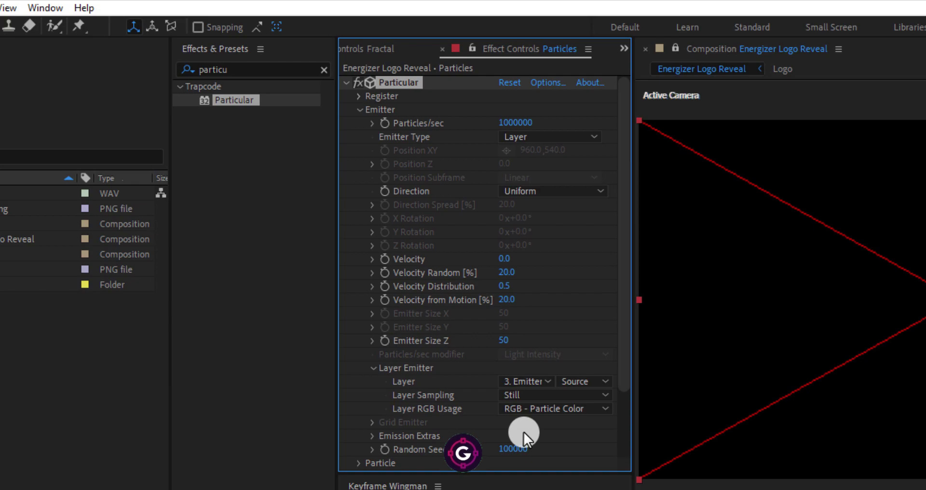
click(374, 369)
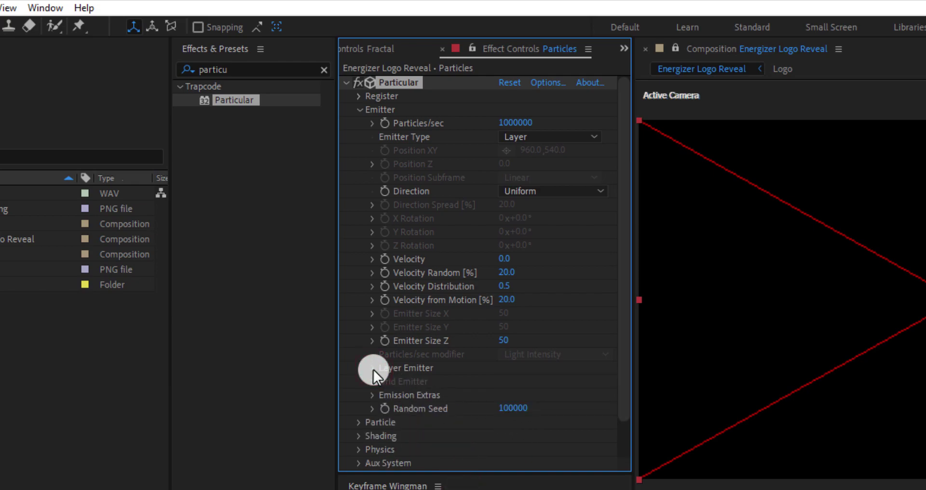
click(371, 394)
click(496, 418)
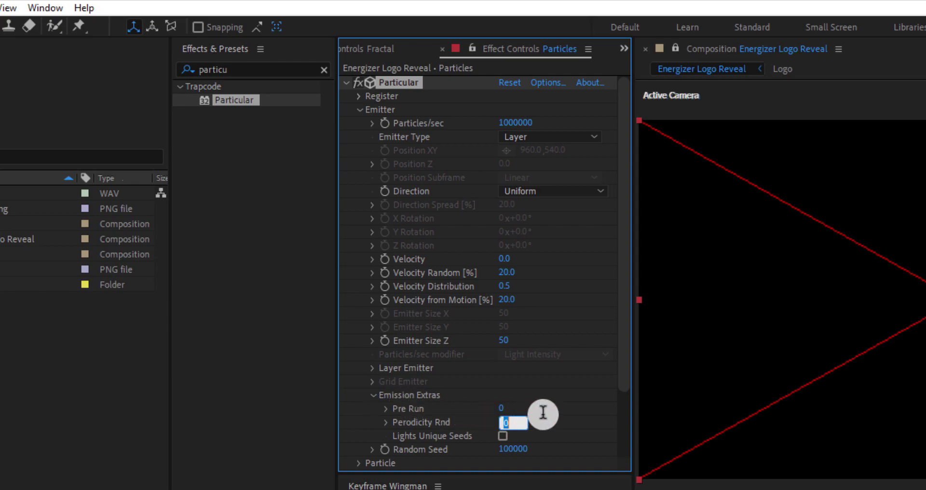
text(100)
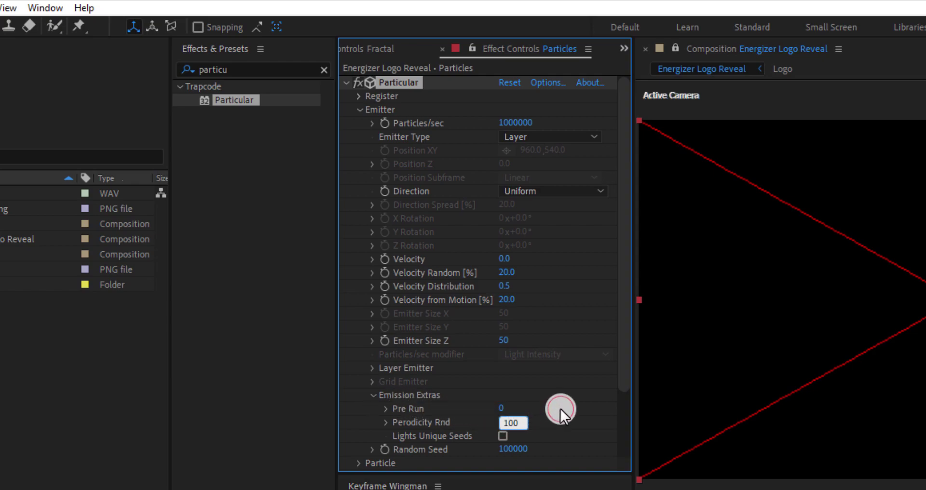
key(Return)
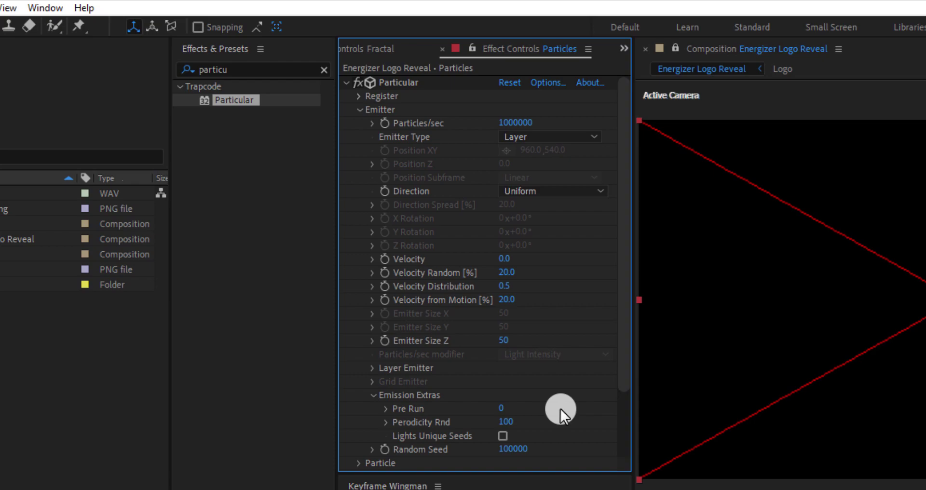
- Set particle Life to 2 seconds, Size to 3 and Size Random to 100
click(359, 110)
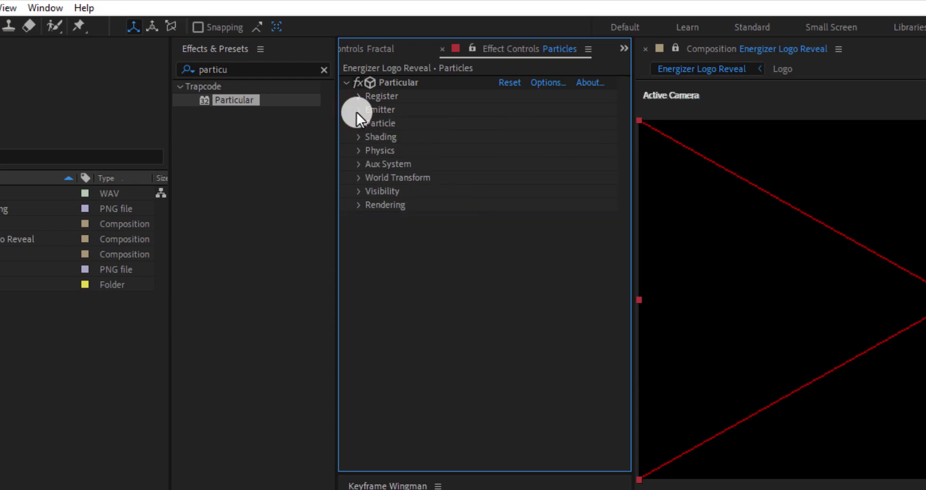
click(357, 123)
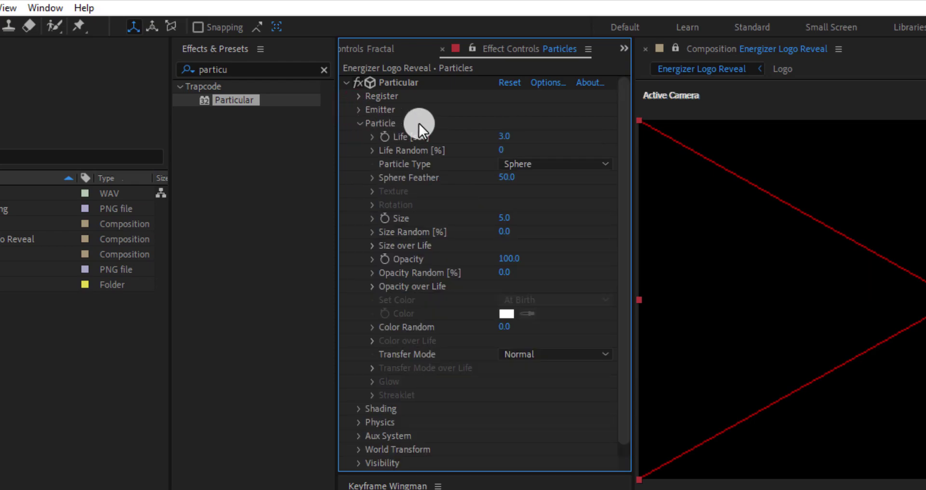
click(504, 133)
text(2)
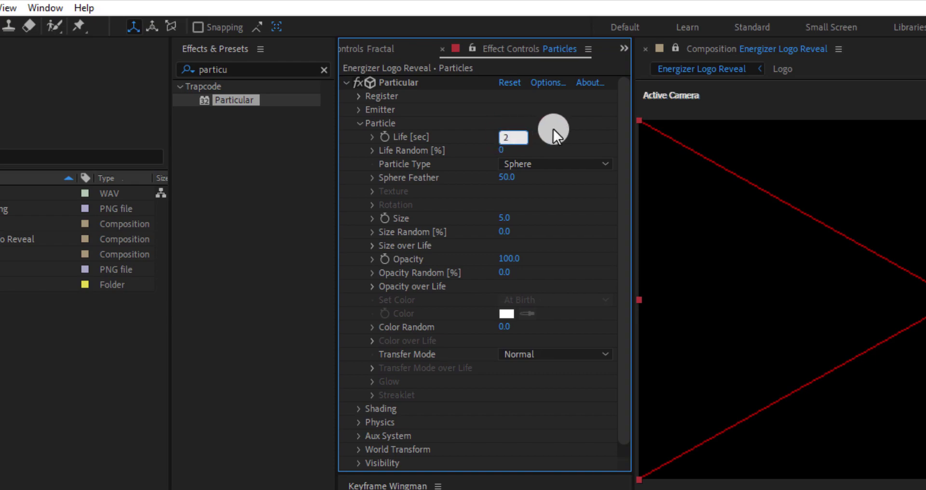
click(553, 129)
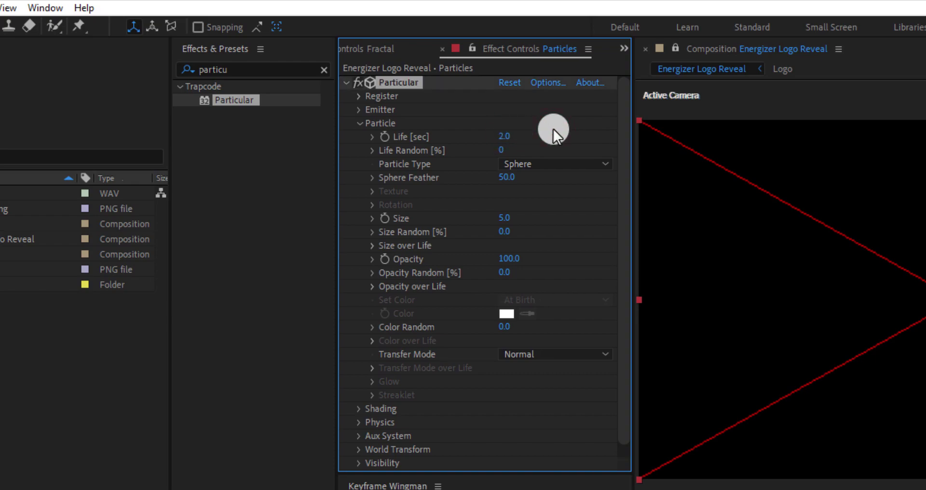
click(507, 216)
text(3)
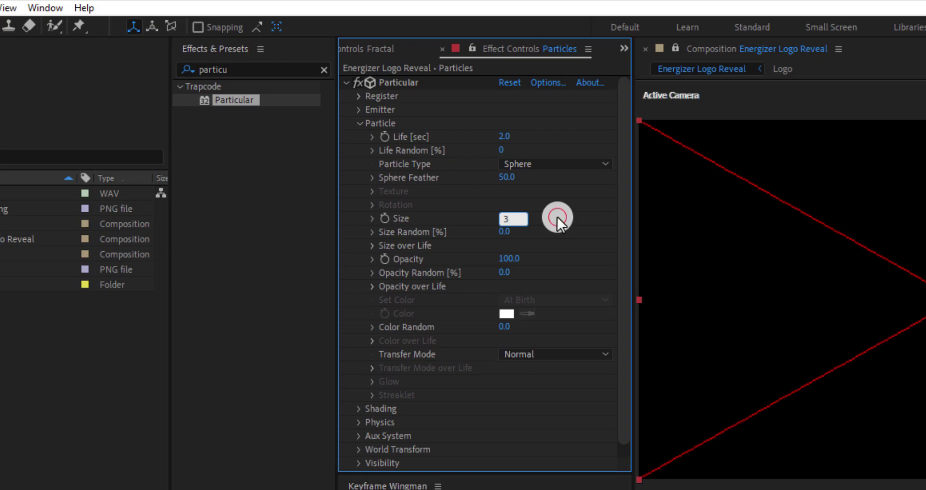
click(557, 216)
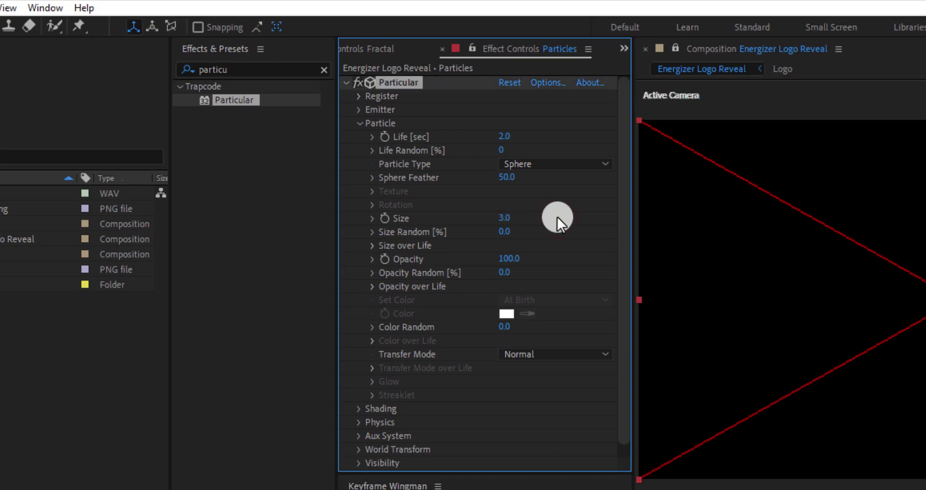
click(504, 233)
text(100)
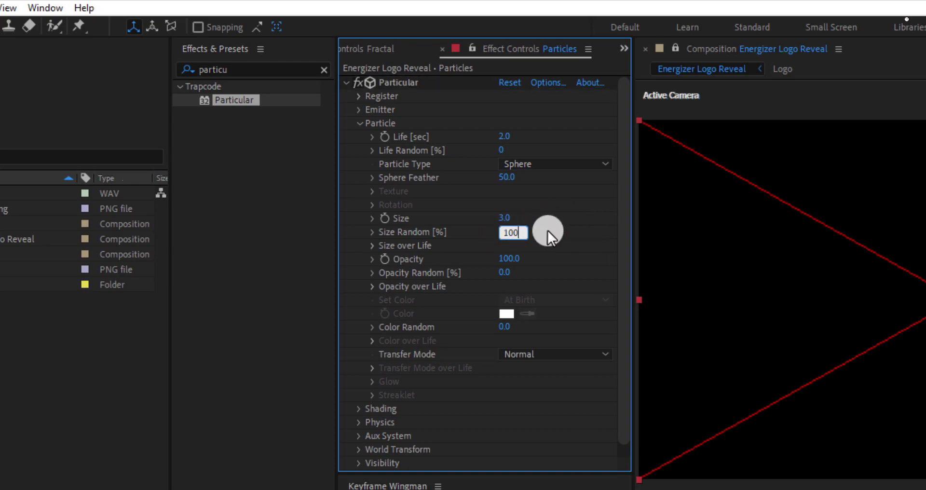
click(548, 230)
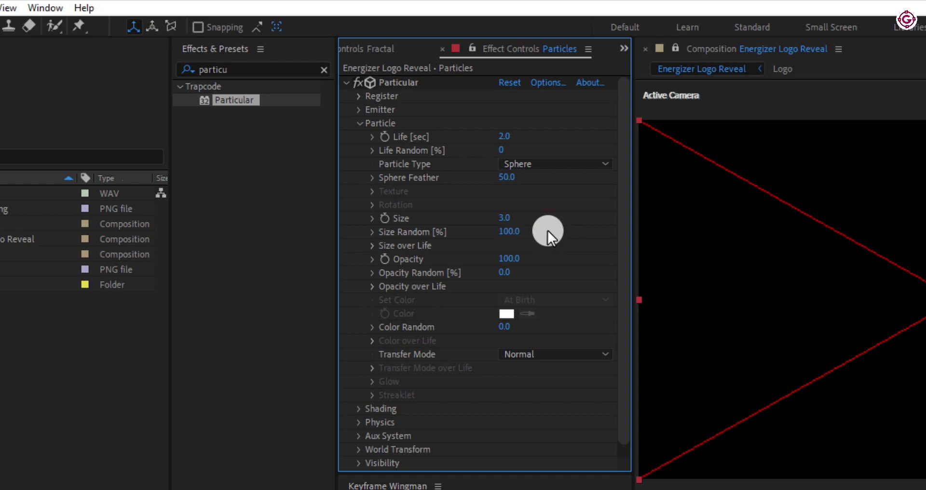
- Apply the descending Size over Life preset so particles shrink toward death
click(371, 245)
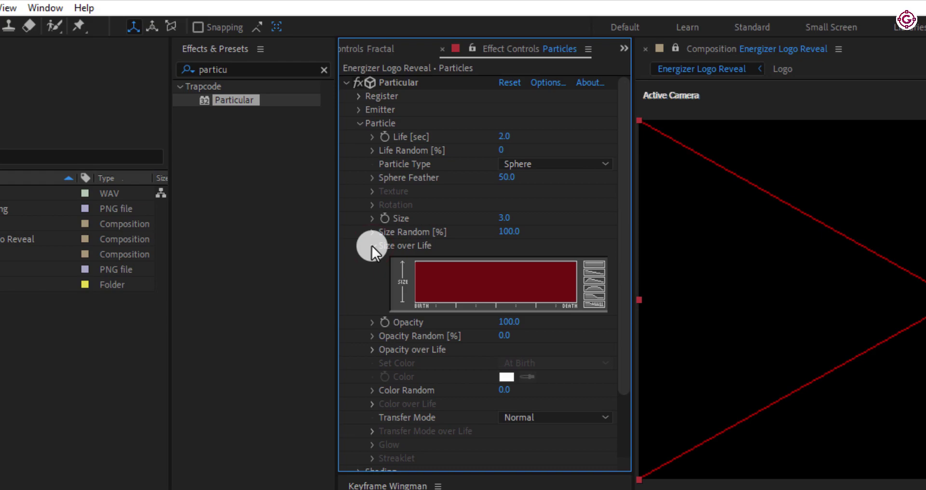
click(597, 273)
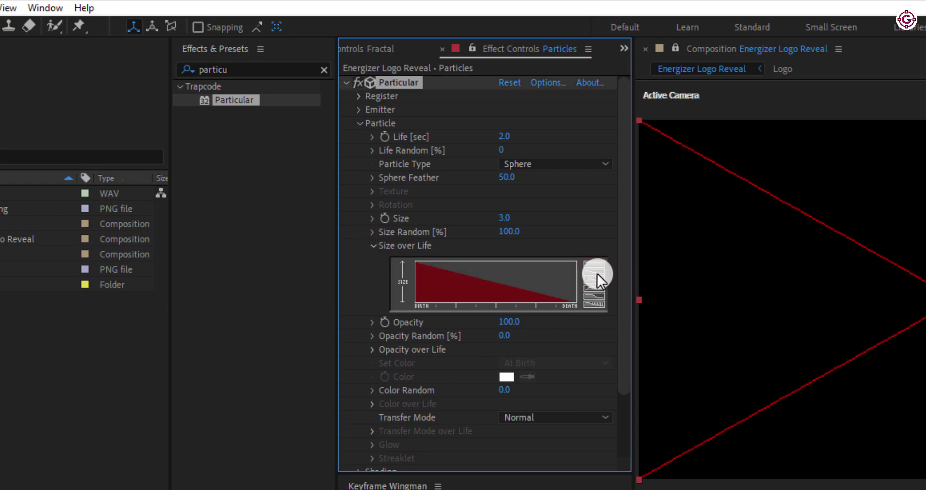
click(372, 246)
- Set Particular's Air wind to X 100, Y -45 and Z -70
click(360, 124)
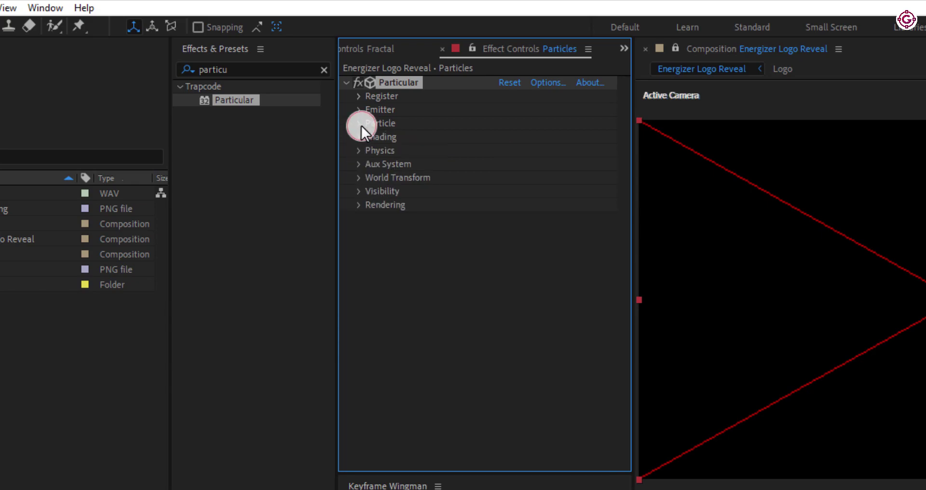
click(357, 151)
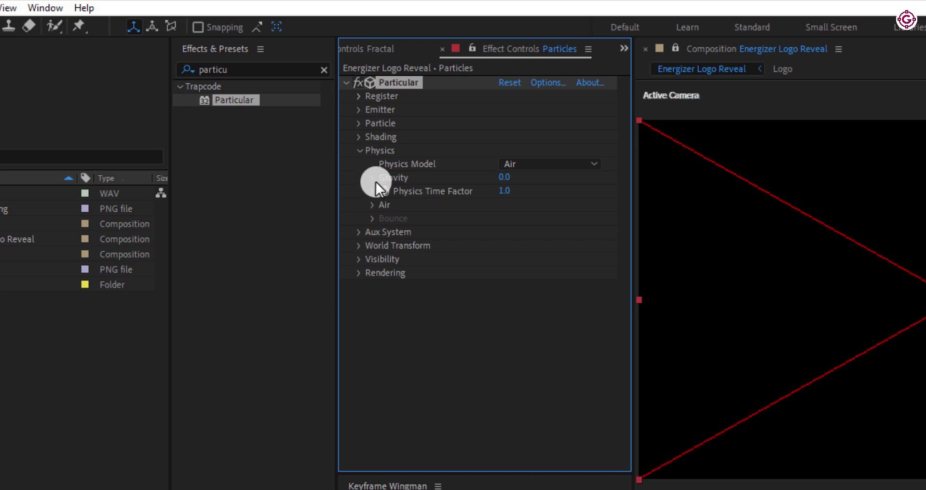
click(371, 204)
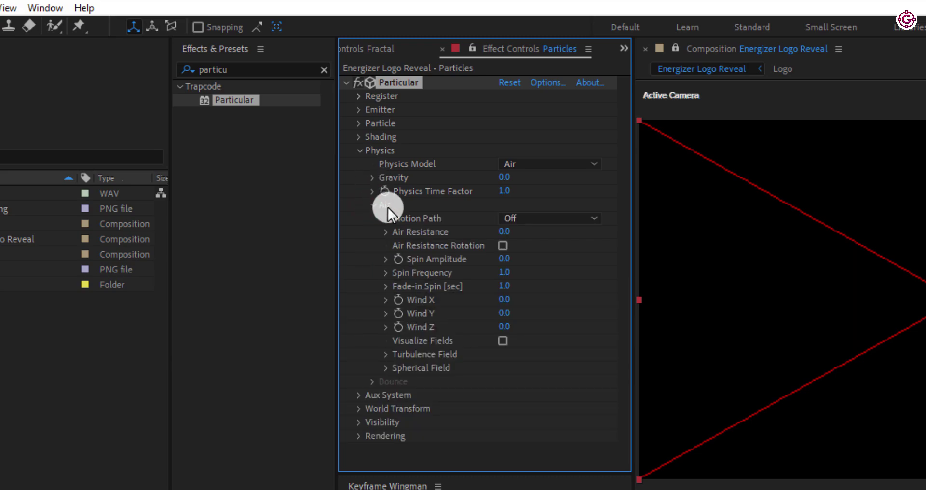
click(504, 300)
text(100)
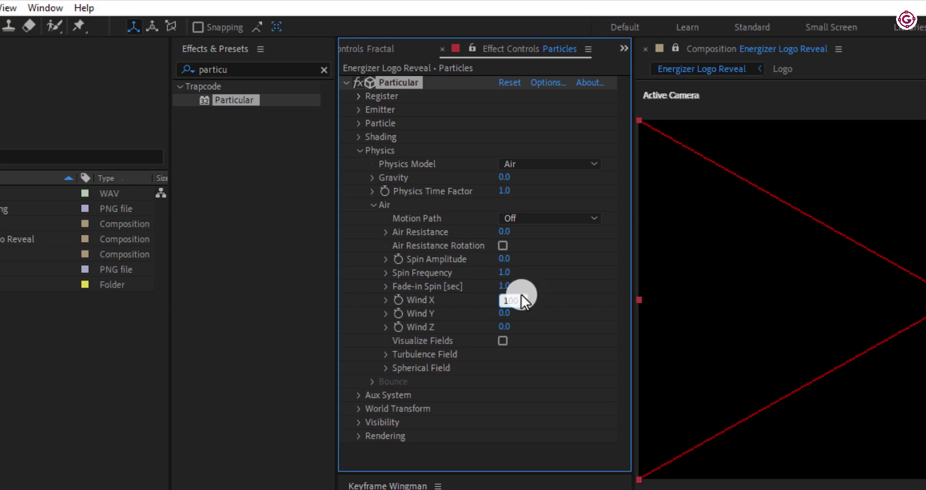
click(504, 314)
text(-45)
click(504, 328)
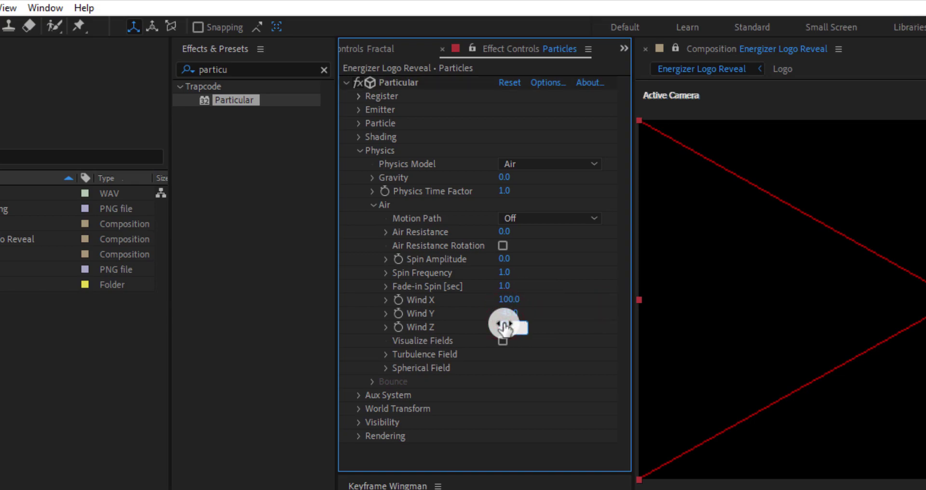
text(-70)
key(Return)
- Set the Turbulence Field's Affect Position to 100
click(359, 151)
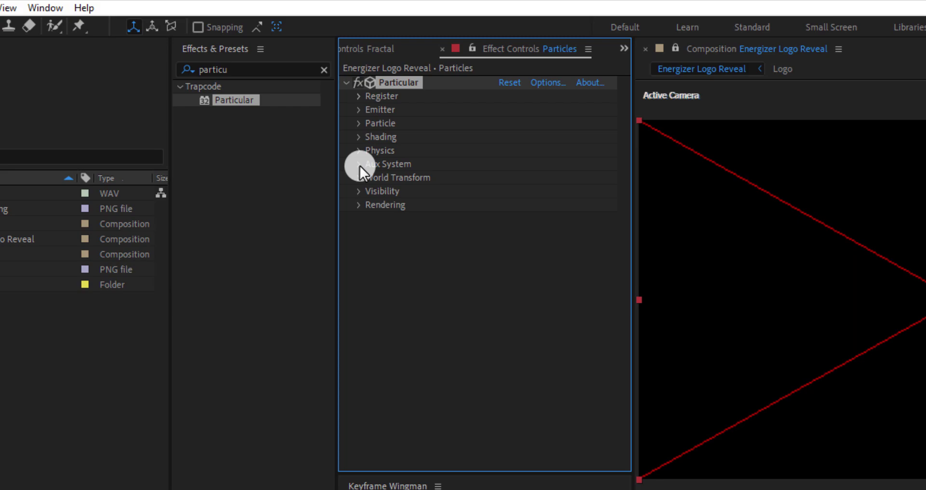
click(361, 151)
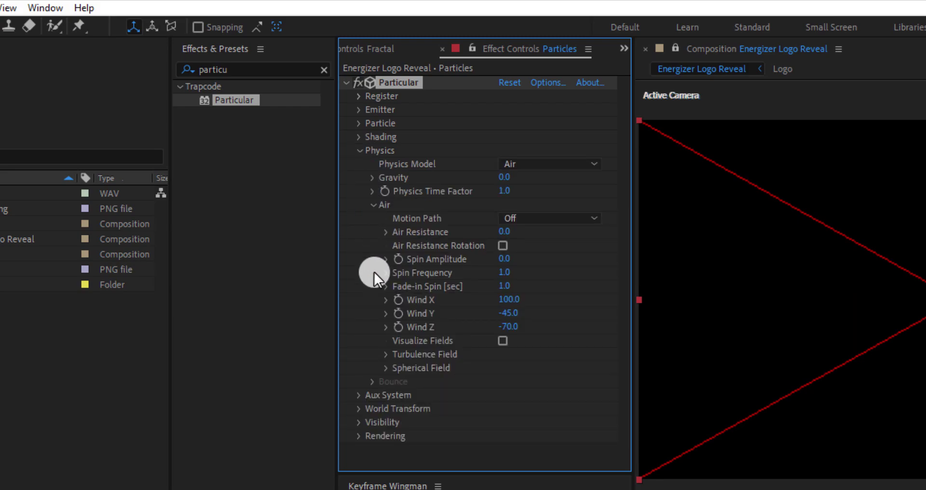
click(384, 355)
scroll(383, 356, down, 3)
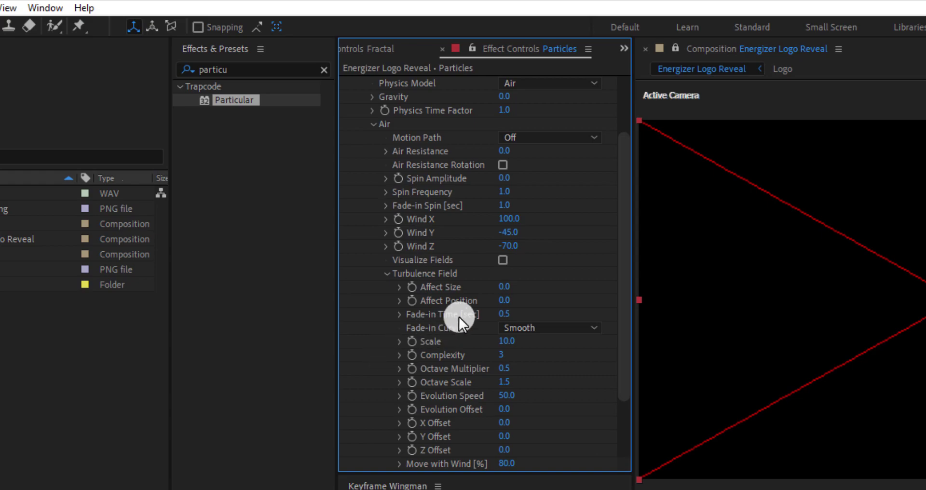
click(502, 299)
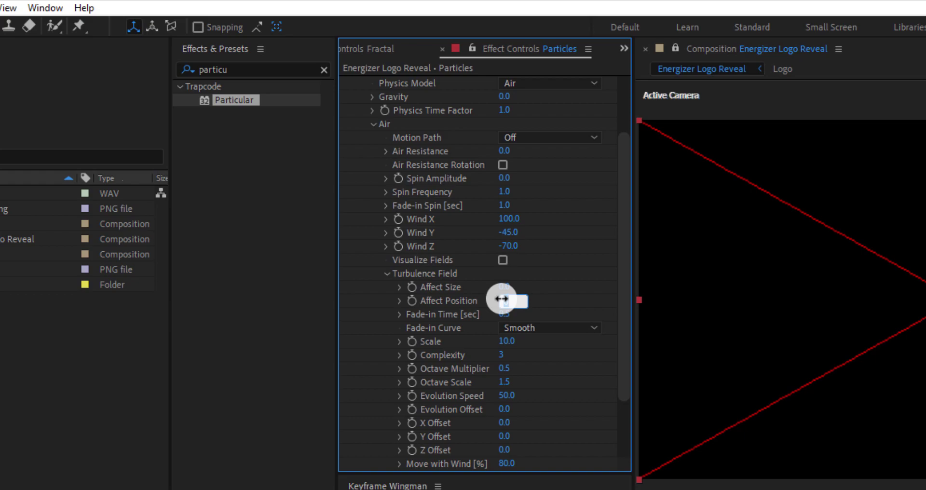
text(100)
key(Return)
scroll(386, 273, up, 3)
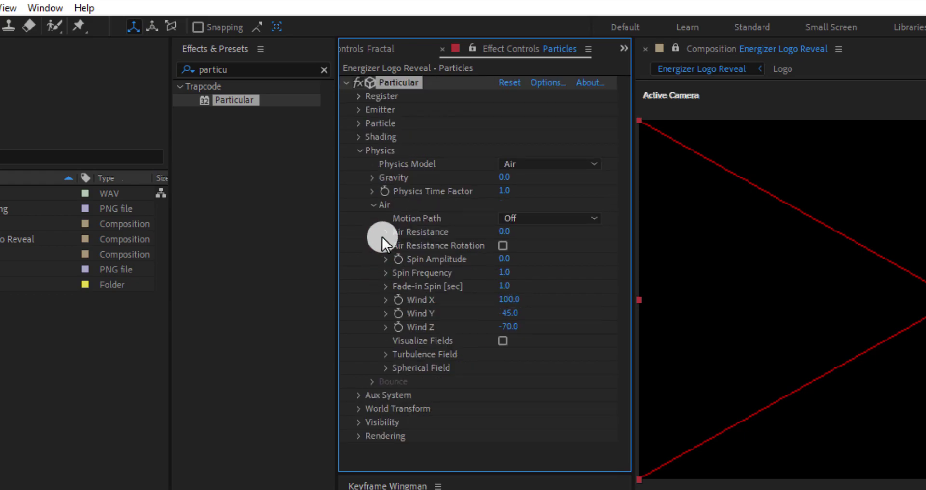
- Set the Aux System to Emit Continuously with particle Size 1 and Color From Main 100
click(358, 148)
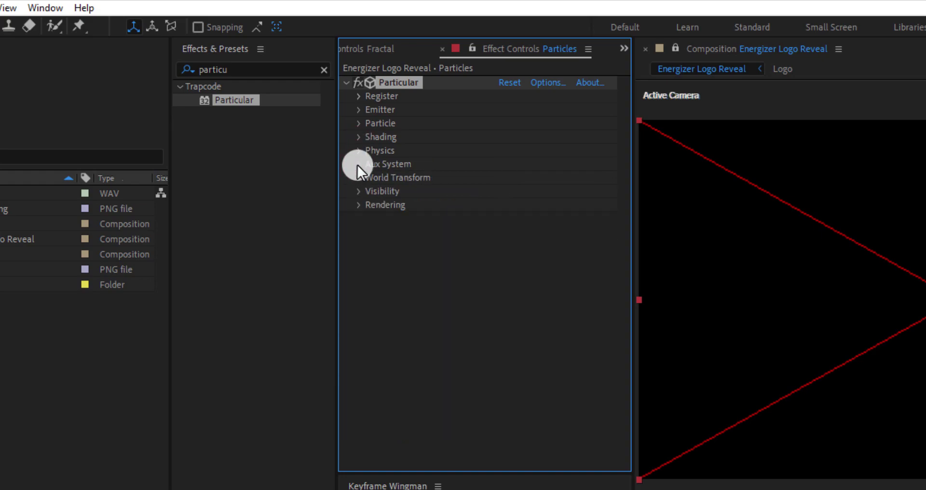
click(357, 164)
click(531, 176)
click(549, 224)
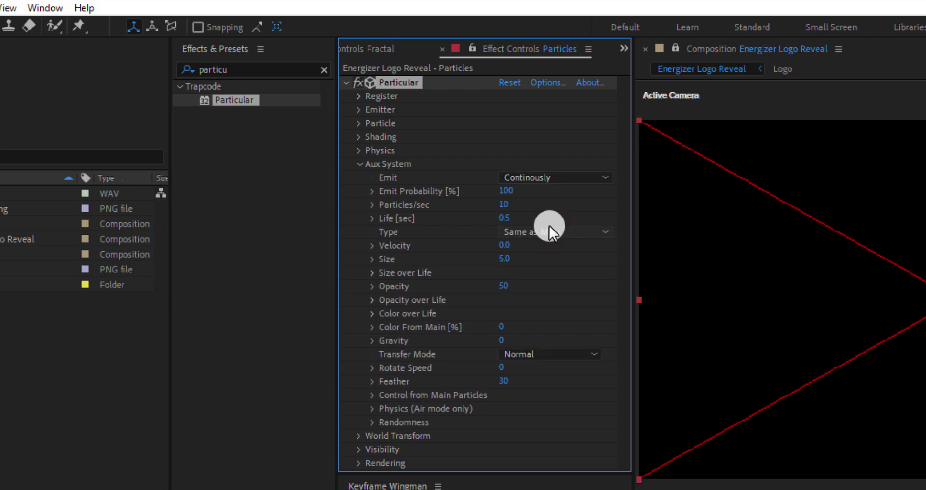
click(505, 259)
text(1)
click(549, 261)
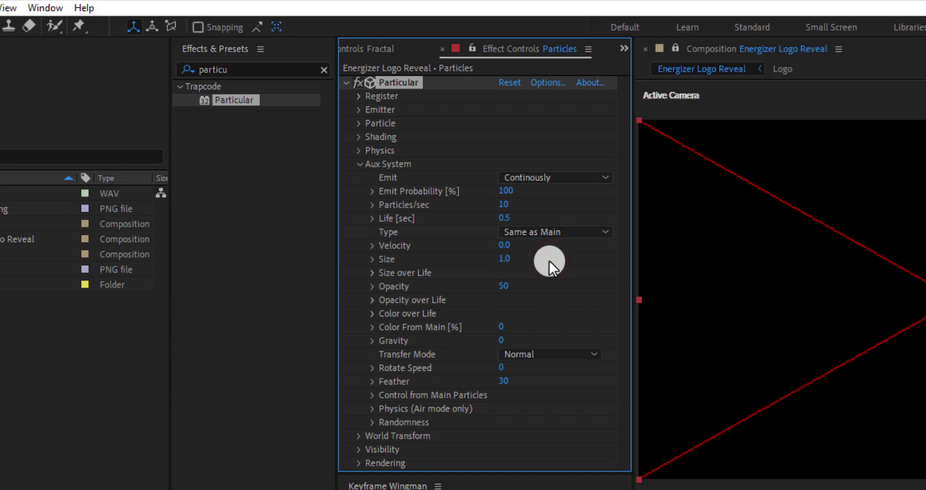
click(505, 326)
text(100)
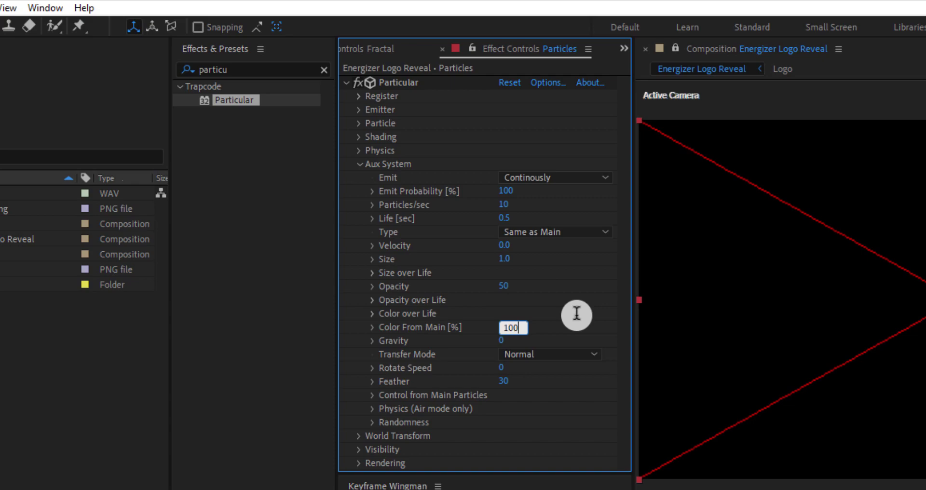
click(578, 315)
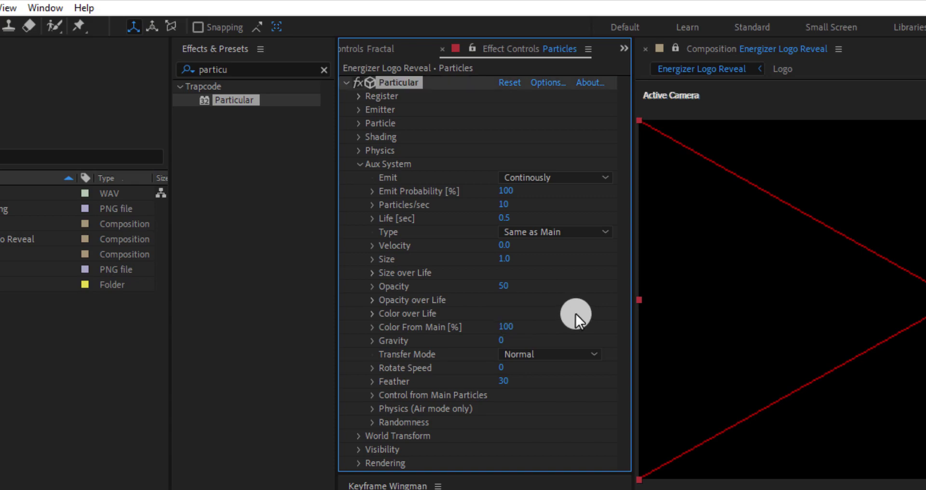
- Give the auxiliary physics Wind Affect 100 and Turbulence Position 200
click(372, 408)
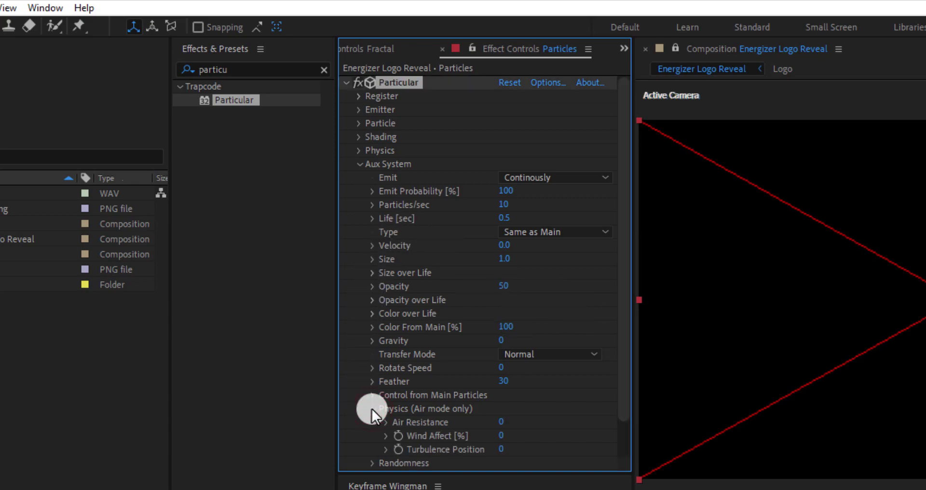
click(507, 435)
text(100)
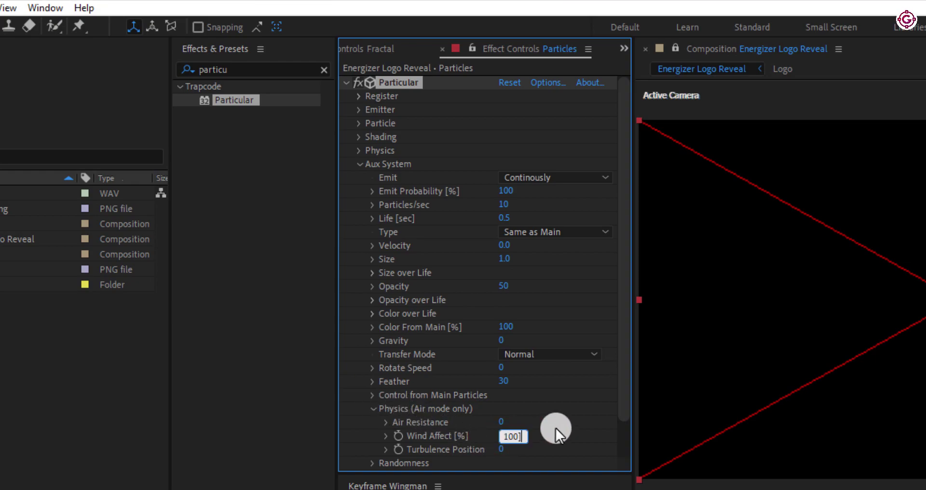
key(Return)
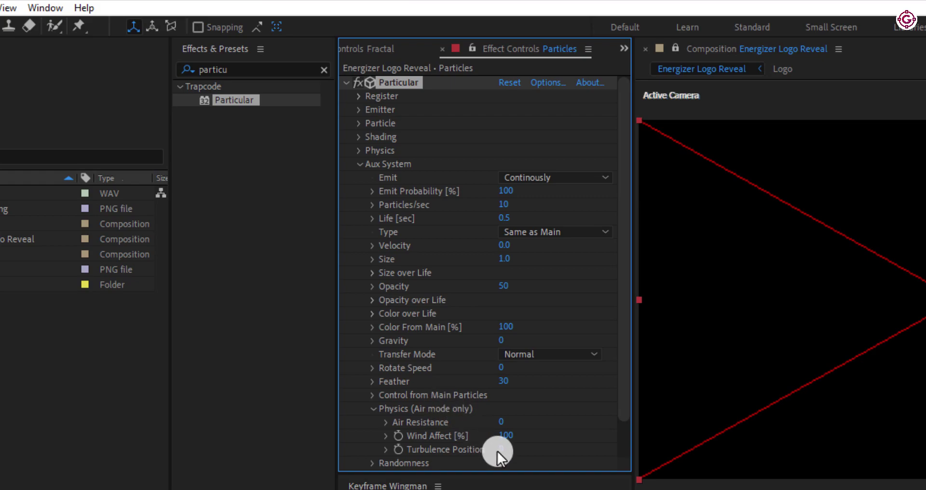
click(501, 450)
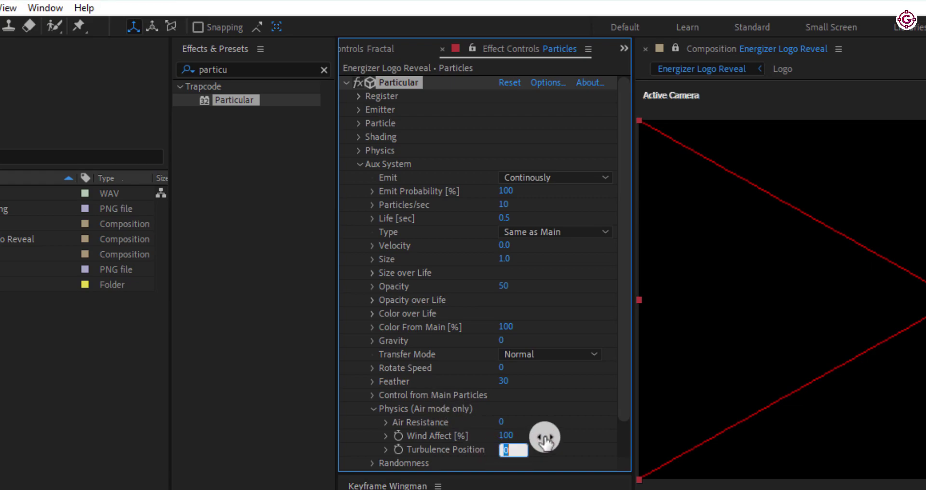
text(200\)
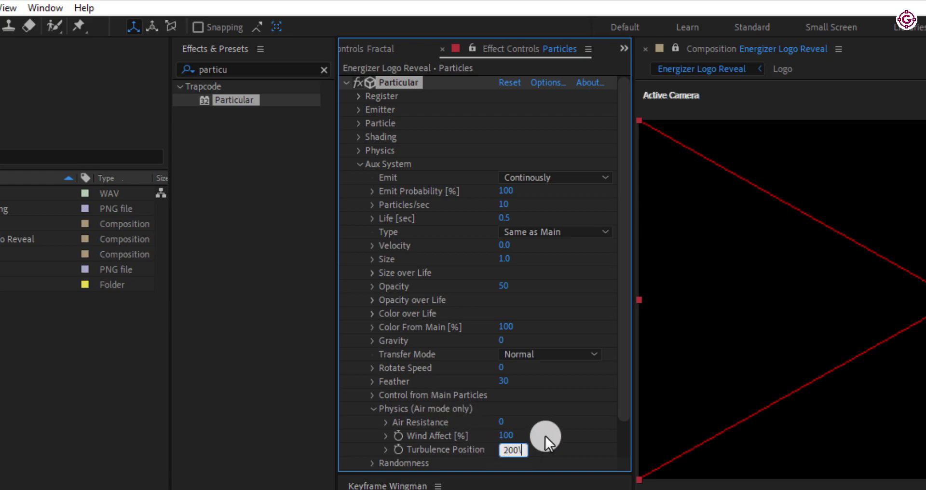
key(Return)
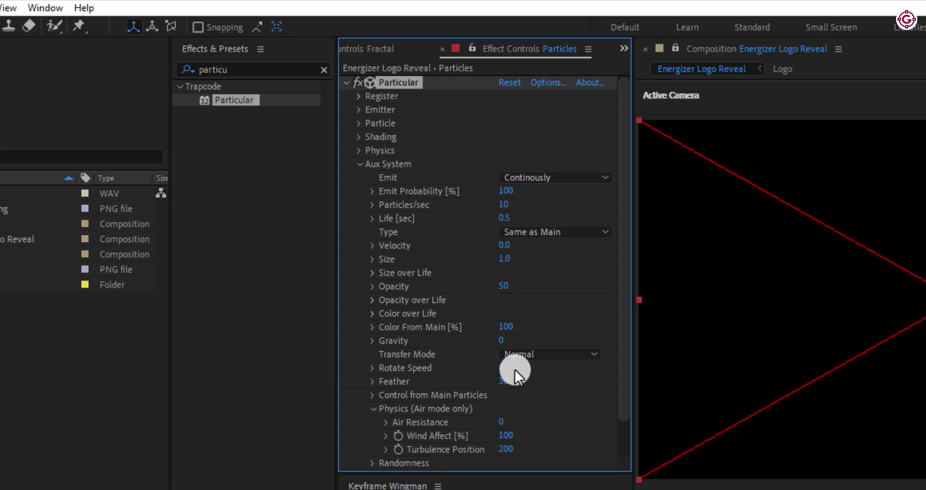
click(358, 164)
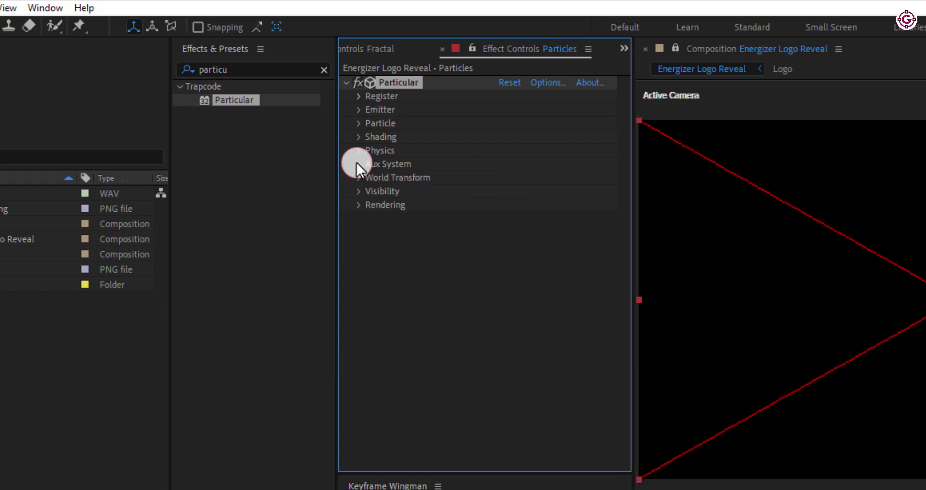
- Apply CC Vector Blur to the Particles layer with an Amount of 20
click(324, 70)
click(296, 66)
text(cc)
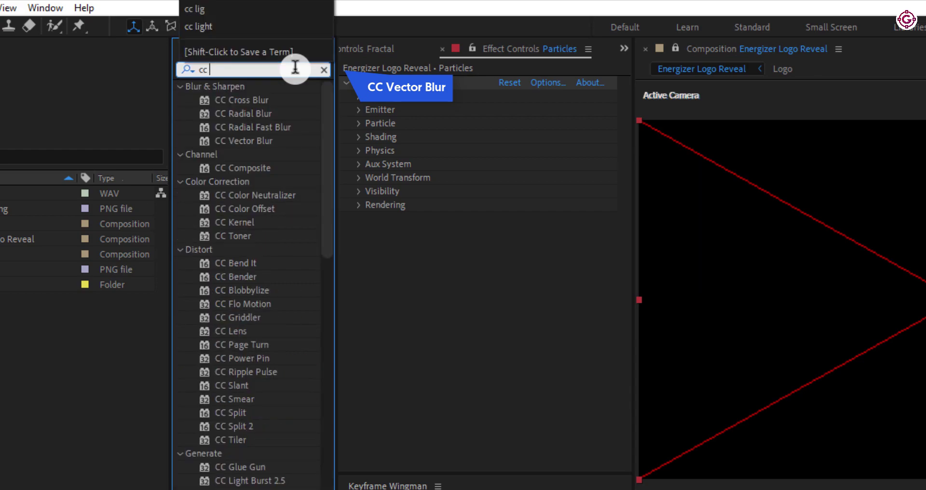
text( vect)
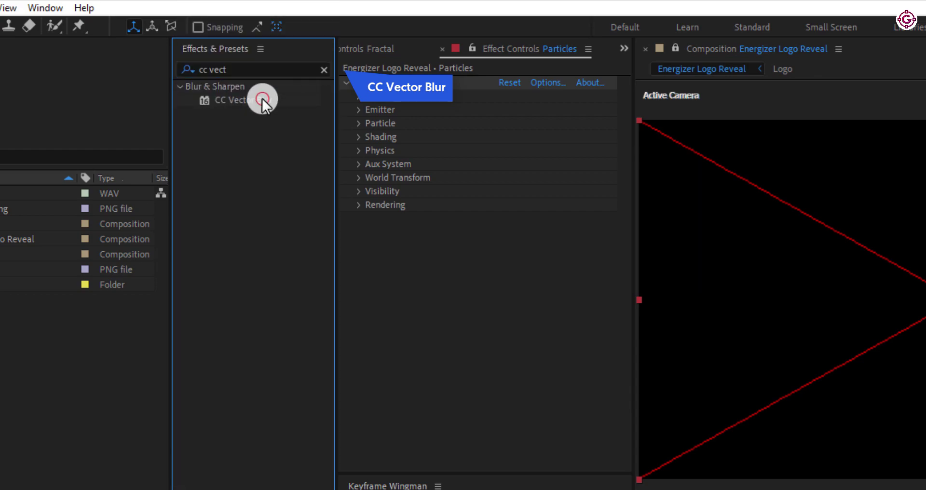
drag(262, 100, 436, 268)
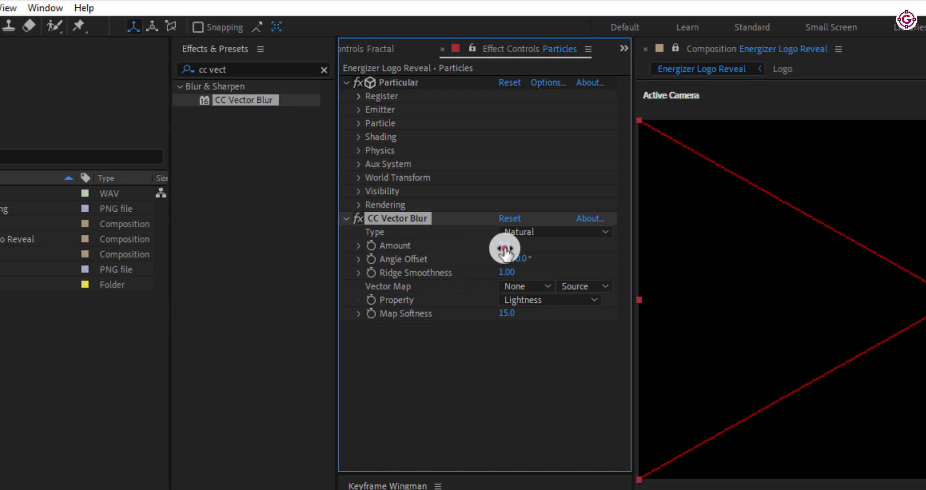
click(504, 248)
text(20)
key(Return)
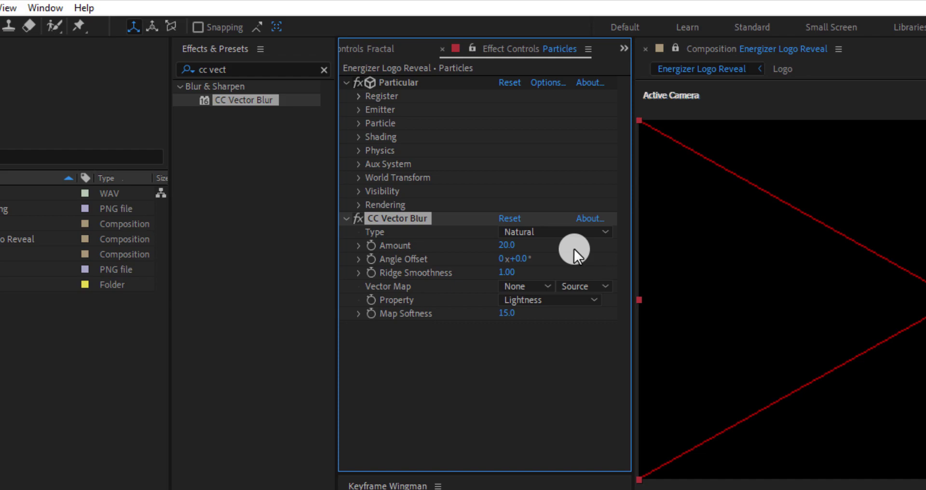
- Find the Glow effect and apply it to the Particles layer
click(326, 68)
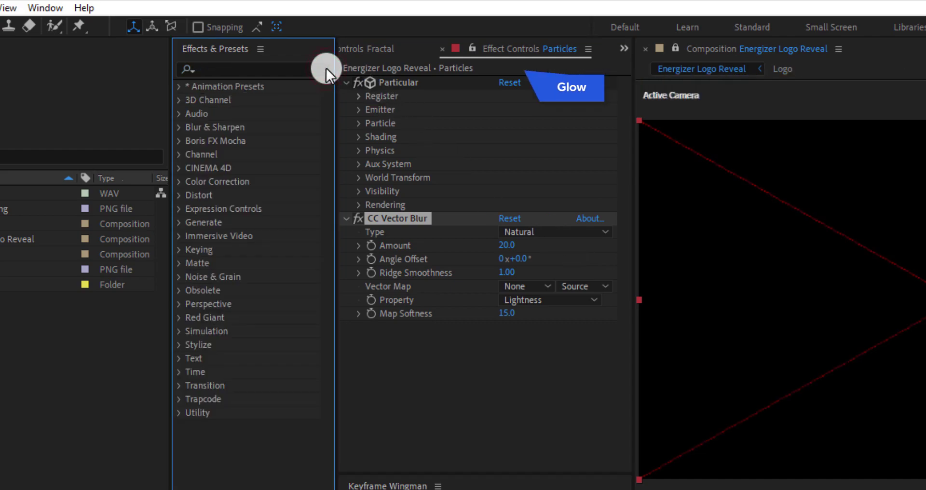
click(302, 67)
text(glow)
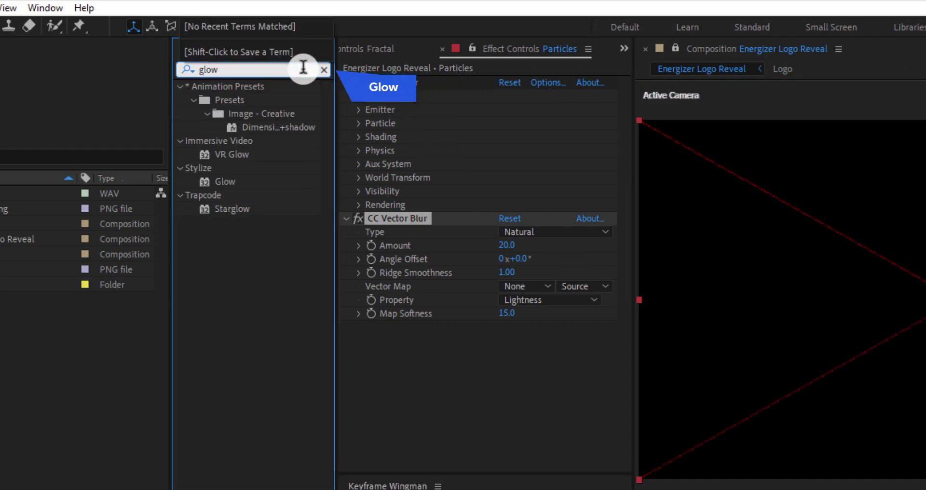
drag(226, 182, 406, 344)
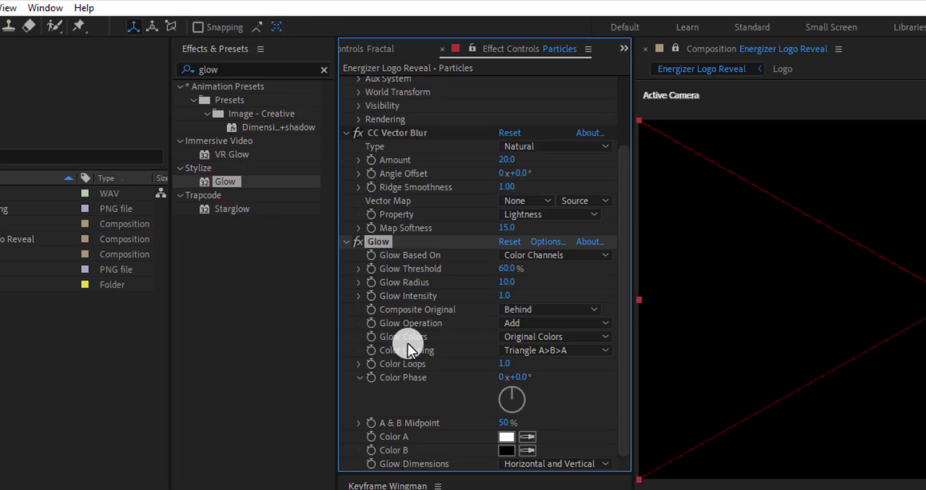
- Set Glow Threshold to 40%, Radius to 30 and Intensity to 5
click(504, 268)
text(40)
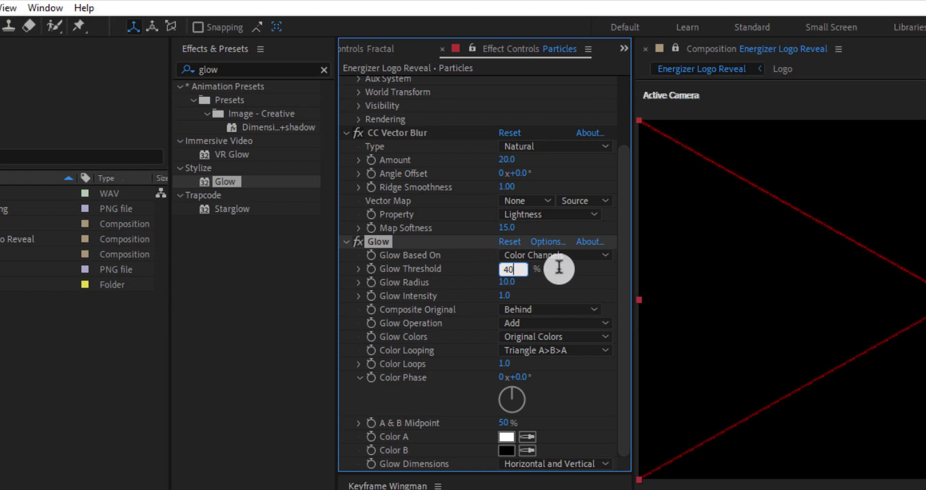
key(Return)
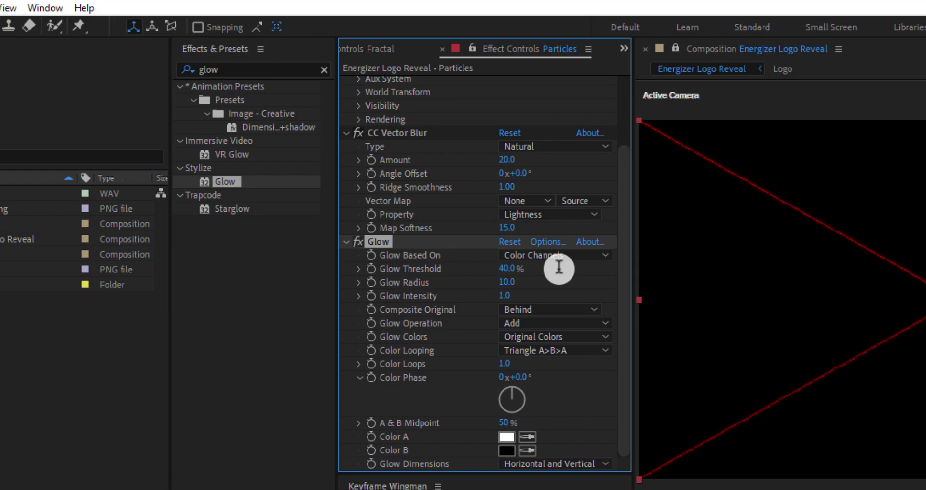
click(506, 282)
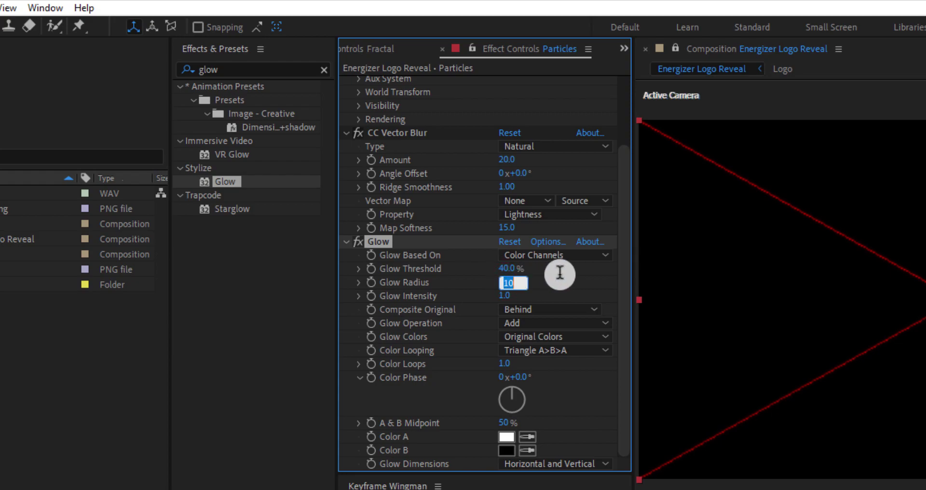
text(30)
key(Return)
click(502, 293)
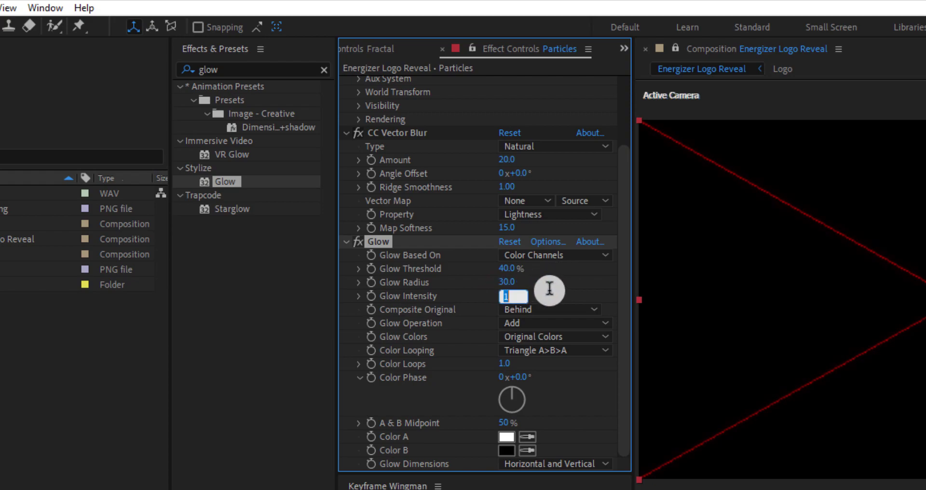
text(5)
key(Return)
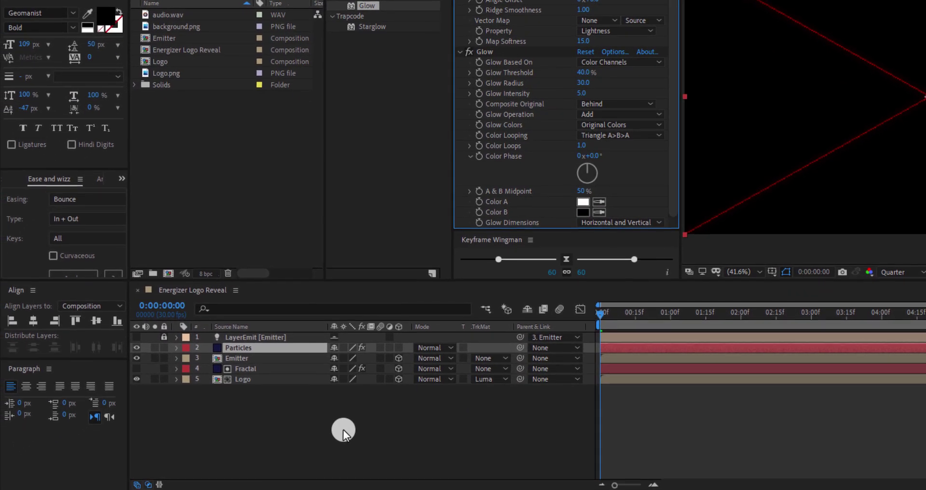
- Create a new Camera 1 layer with the default camera settings
right_click(335, 445)
mouse_move(483, 309)
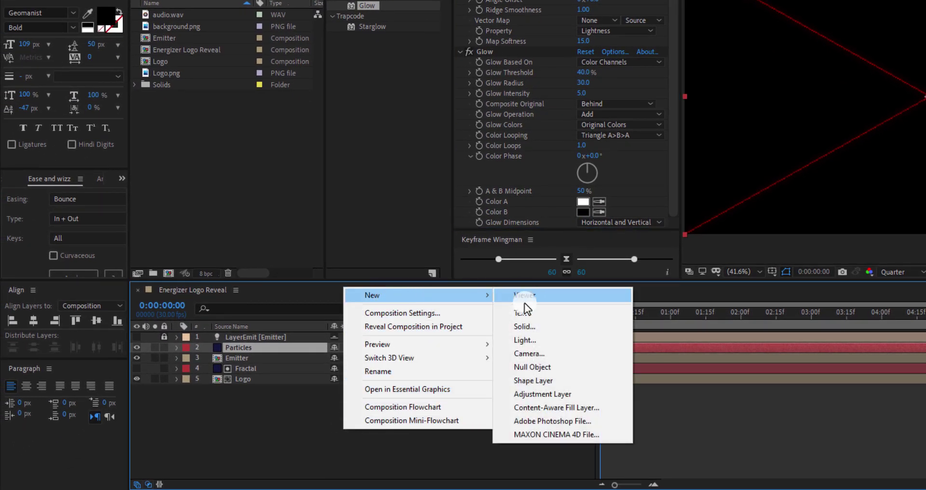
click(529, 352)
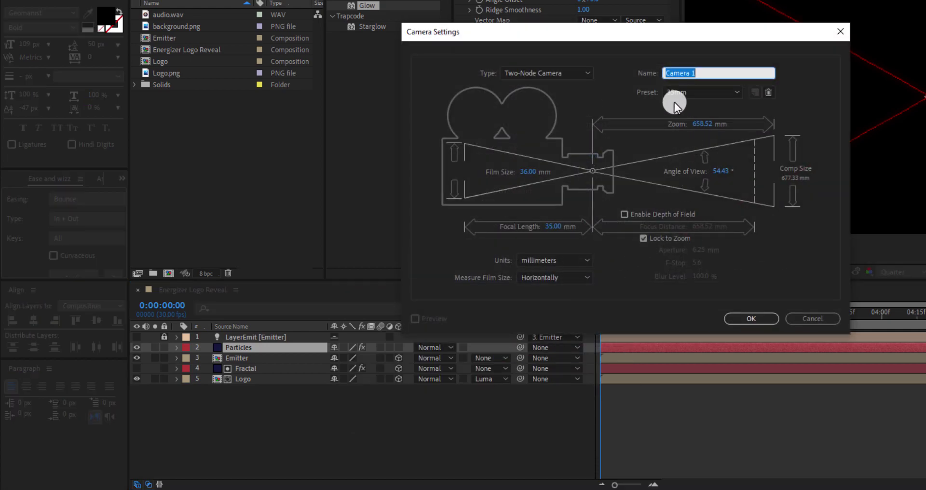
click(737, 316)
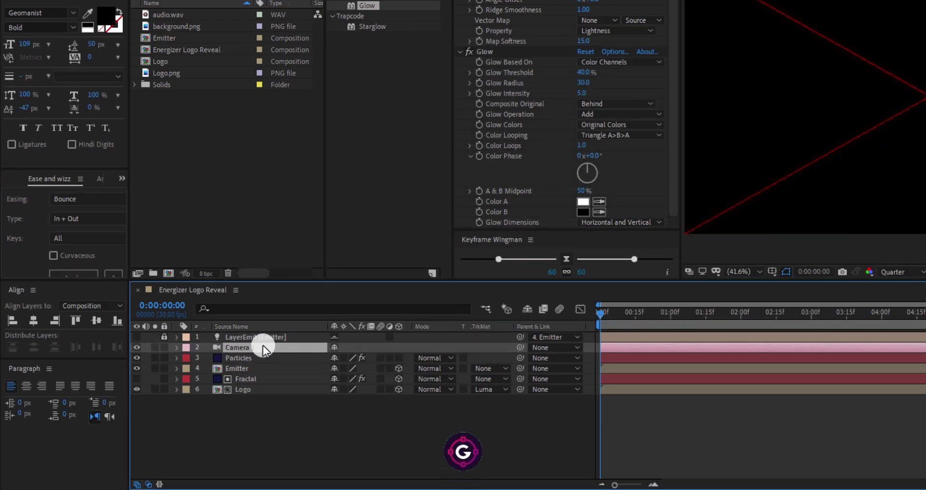
- Keyframe Camera 1's Position at 0:00:07:00 and set Z to -1200 at 0:00
key(p)
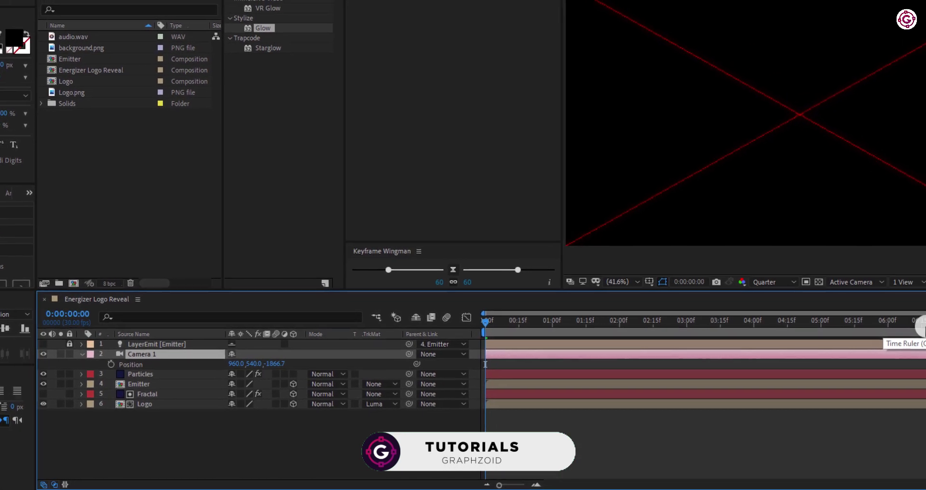
click(877, 330)
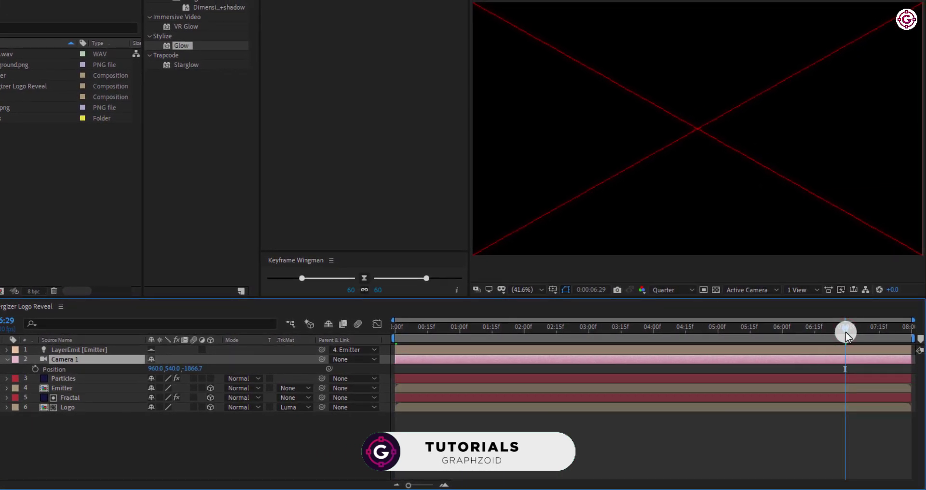
key(Page_Down)
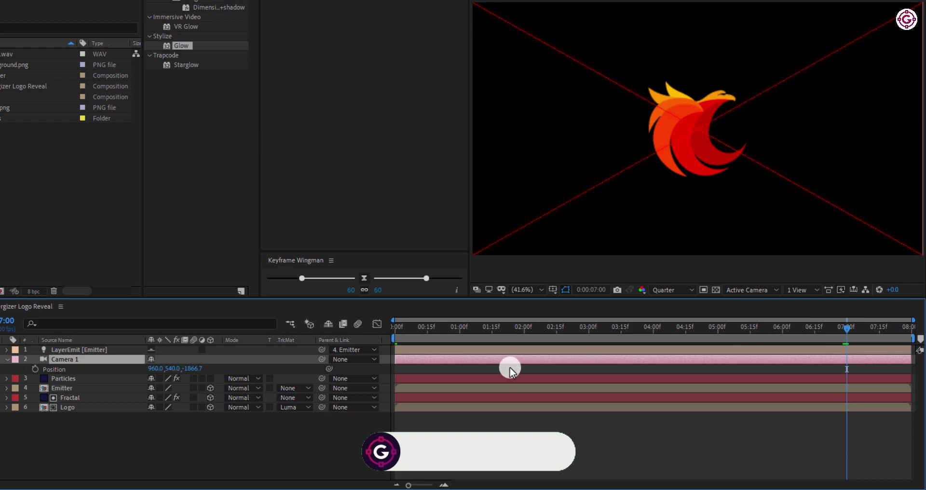
click(35, 369)
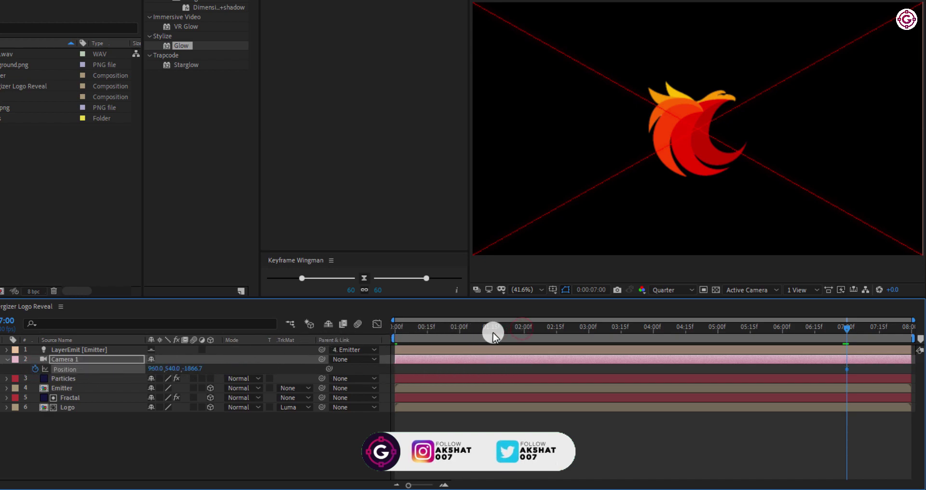
drag(415, 333, 375, 328)
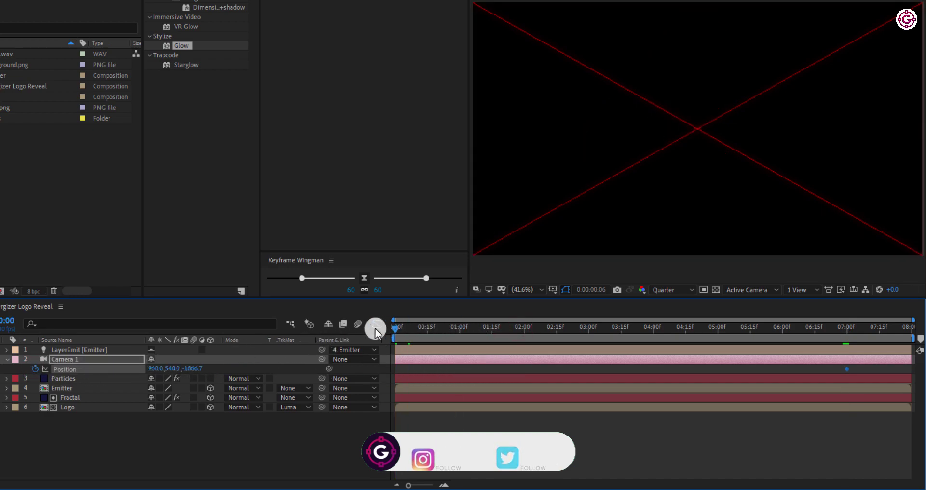
click(194, 369)
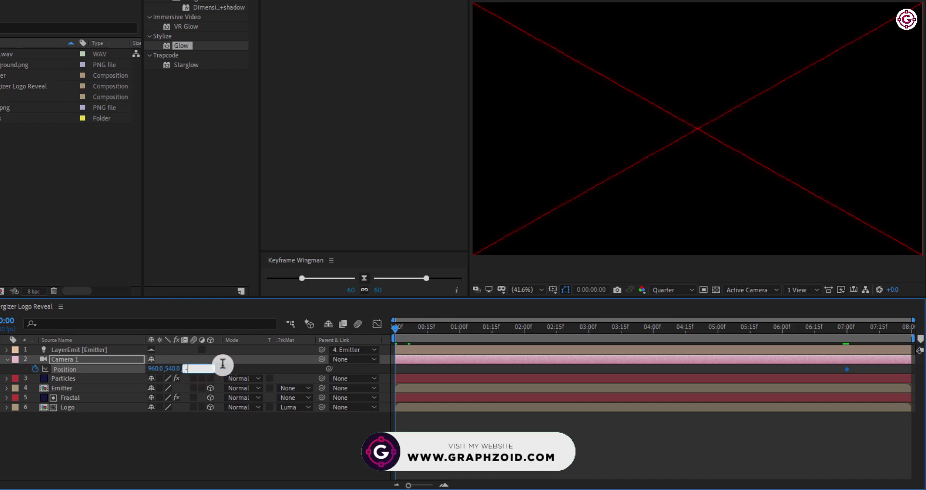
key(Return)
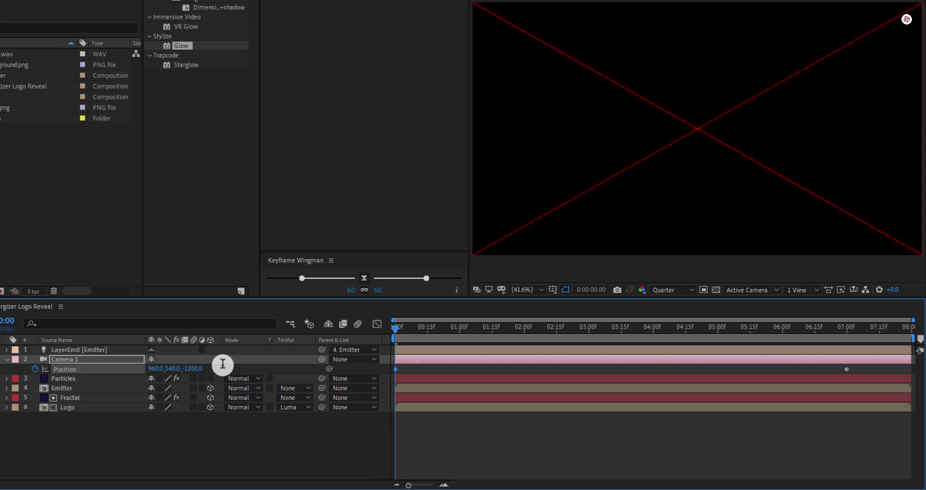
click(82, 418)
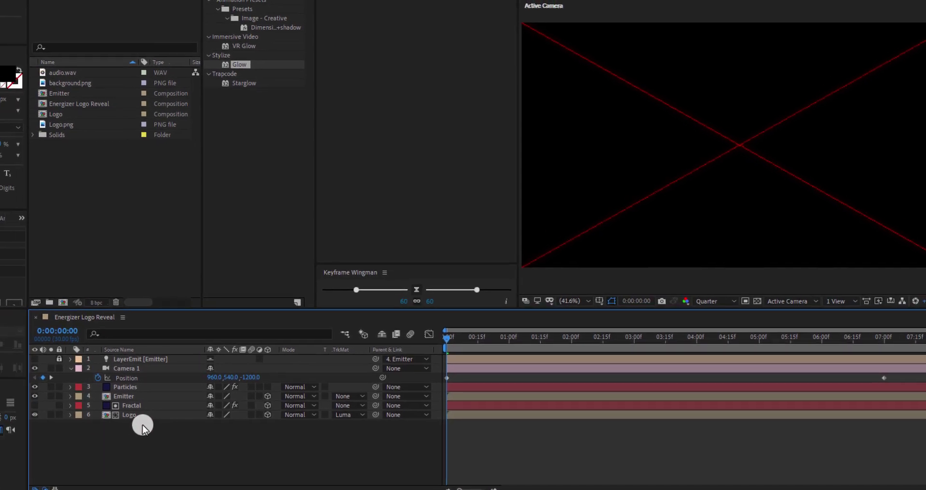
- Place background.png as the bottom layer and apply Easy Ease to Camera 1's Position keyframes
drag(111, 89, 166, 434)
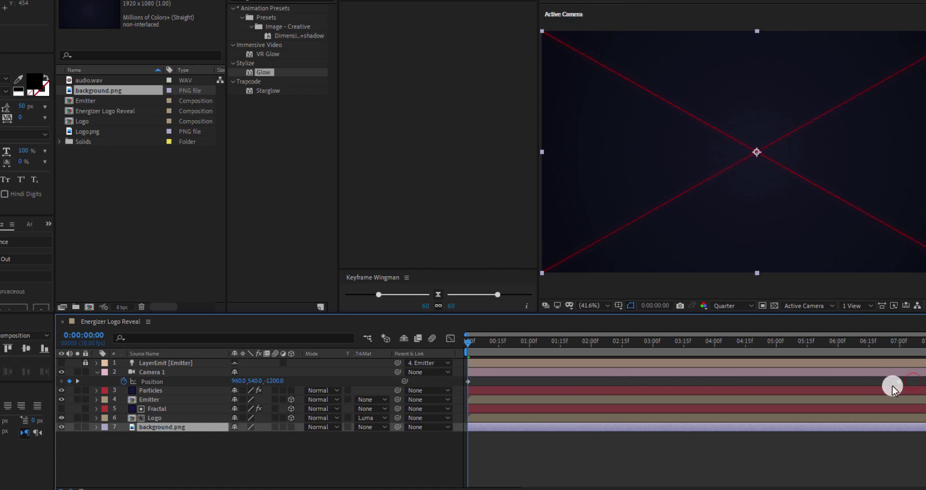
click(910, 381)
drag(891, 387, 885, 388)
key(F9)
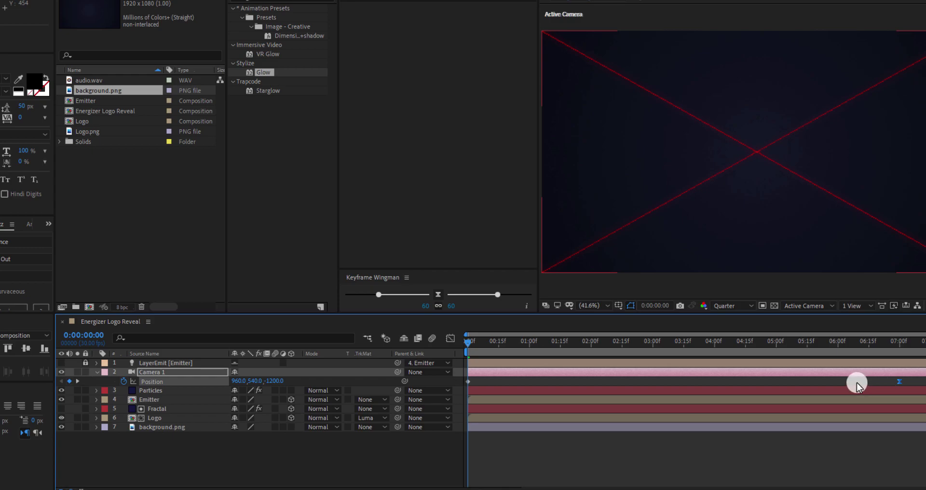
- Insert audio.wav into the timeline so it starts at 0:00:01:10
click(97, 373)
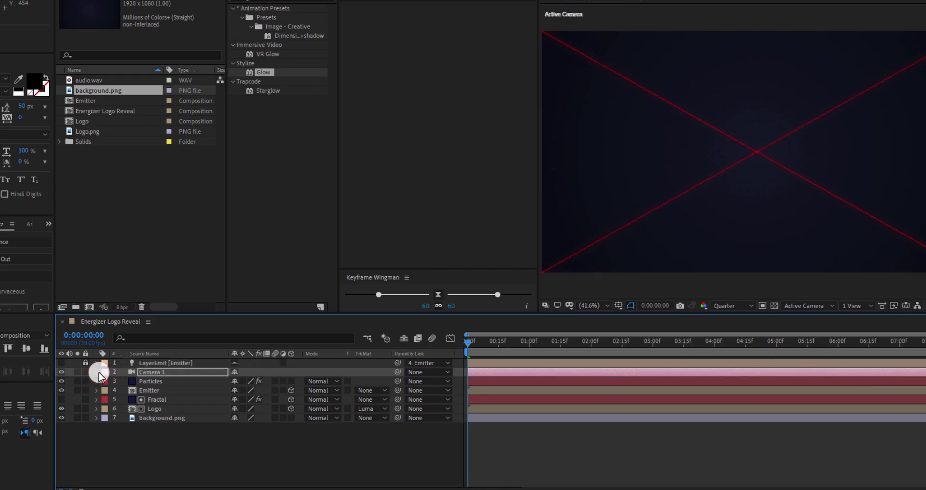
click(289, 446)
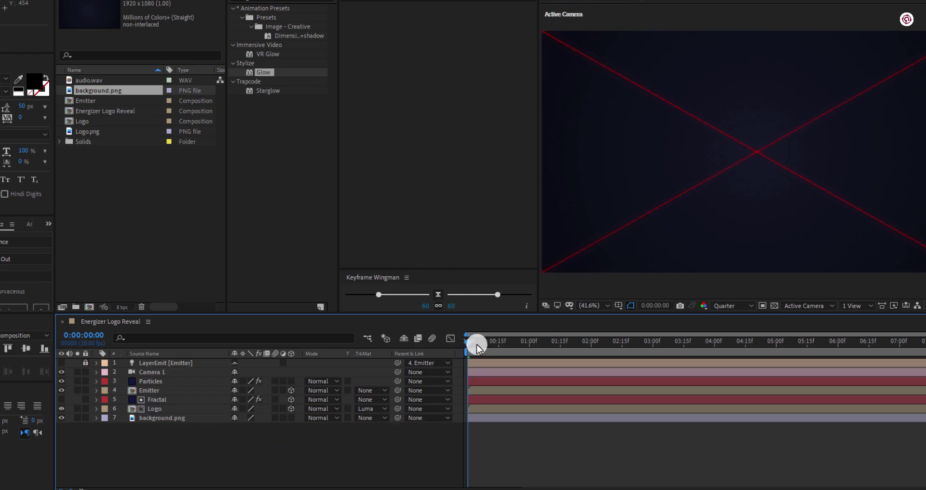
drag(479, 344, 546, 347)
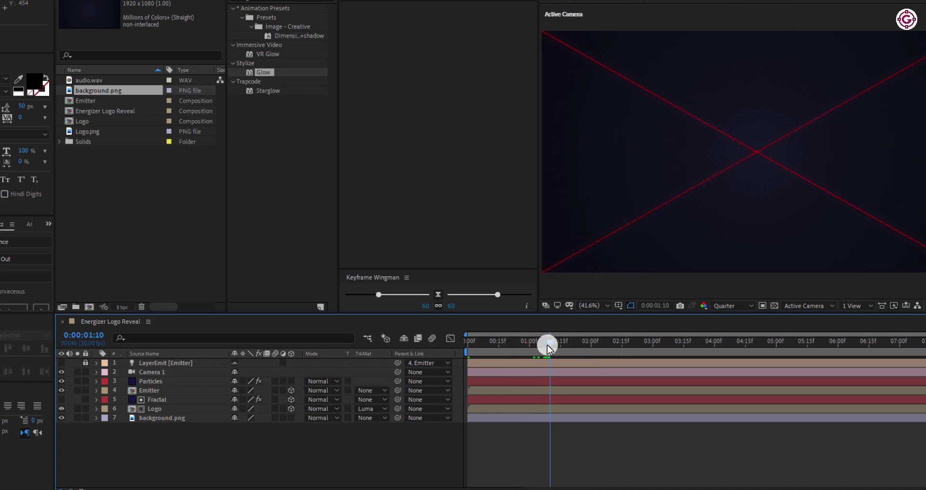
drag(548, 346, 548, 347)
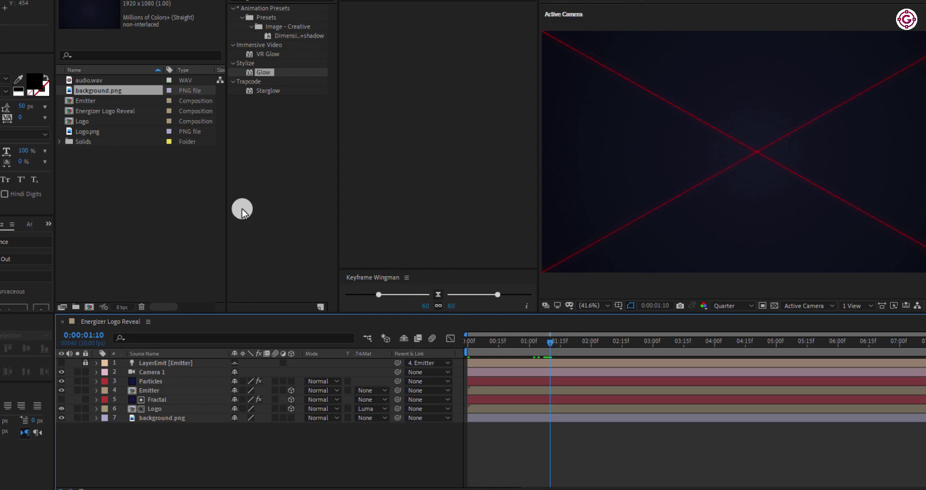
click(96, 81)
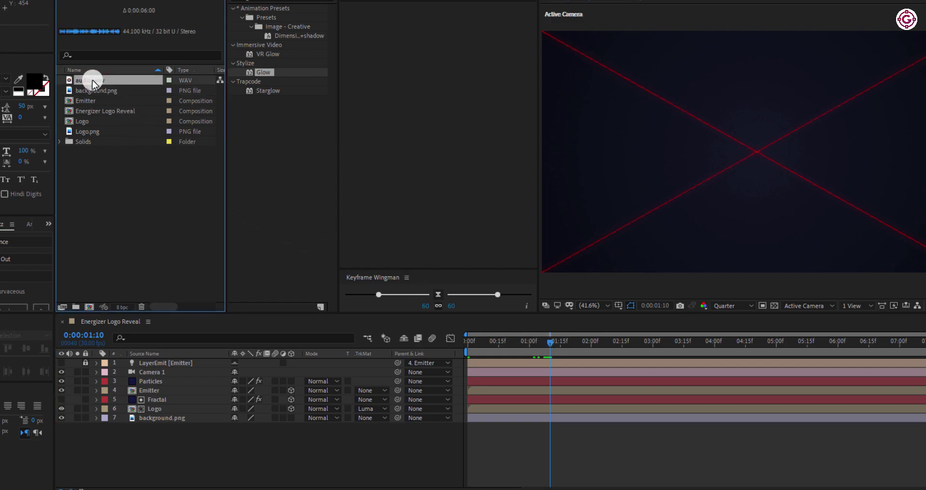
drag(92, 82, 577, 430)
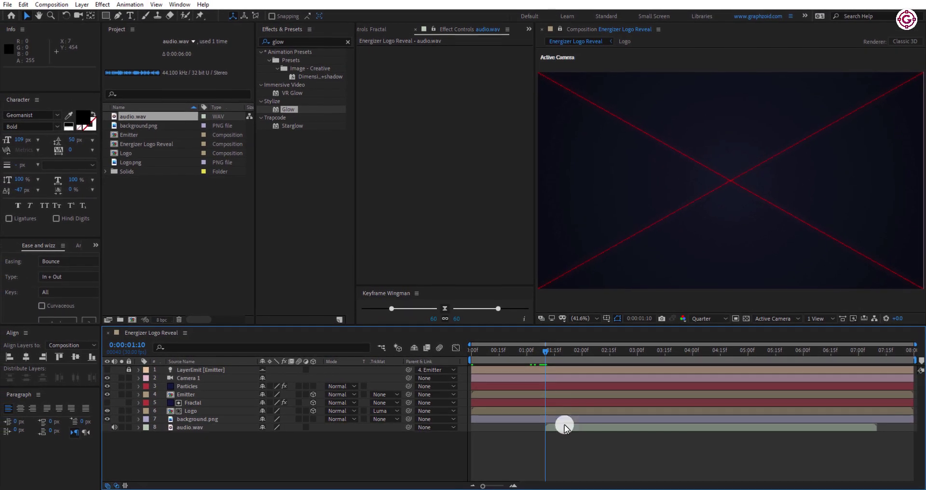
- Run a NumPad 0 RAM preview of the Energizer Logo Reveal composition
key(KP_0)
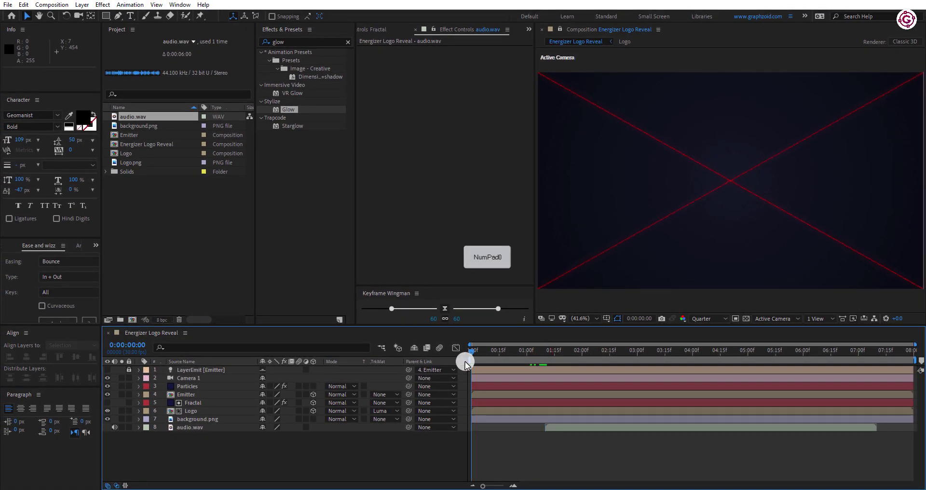